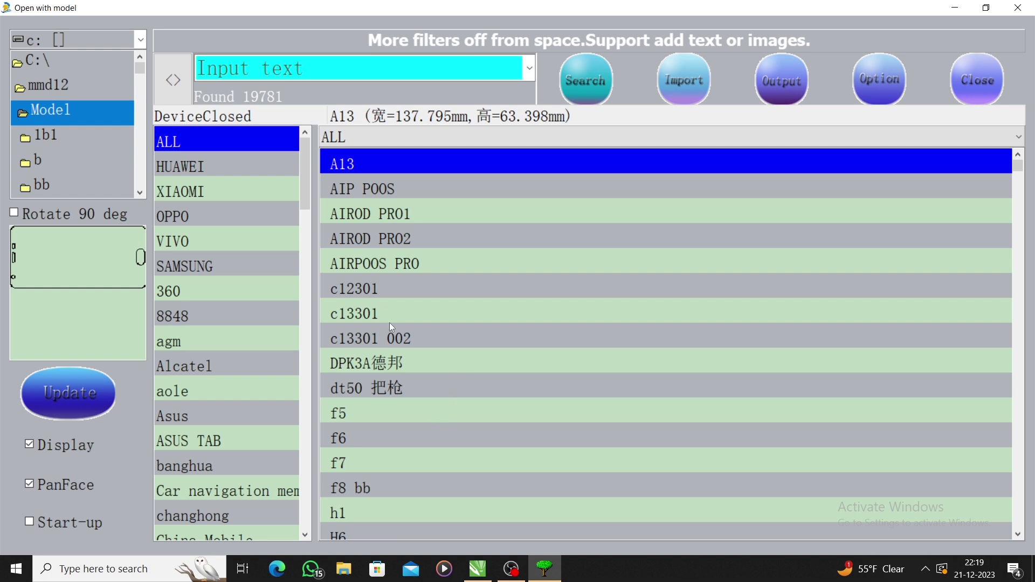
Step: Browse the cutter's model library by previewing the DPK3A德邦 template and filtering by aole, OPPO, HUAWEI and SAMSUNG
click(492, 281)
click(467, 345)
click(467, 352)
click(221, 267)
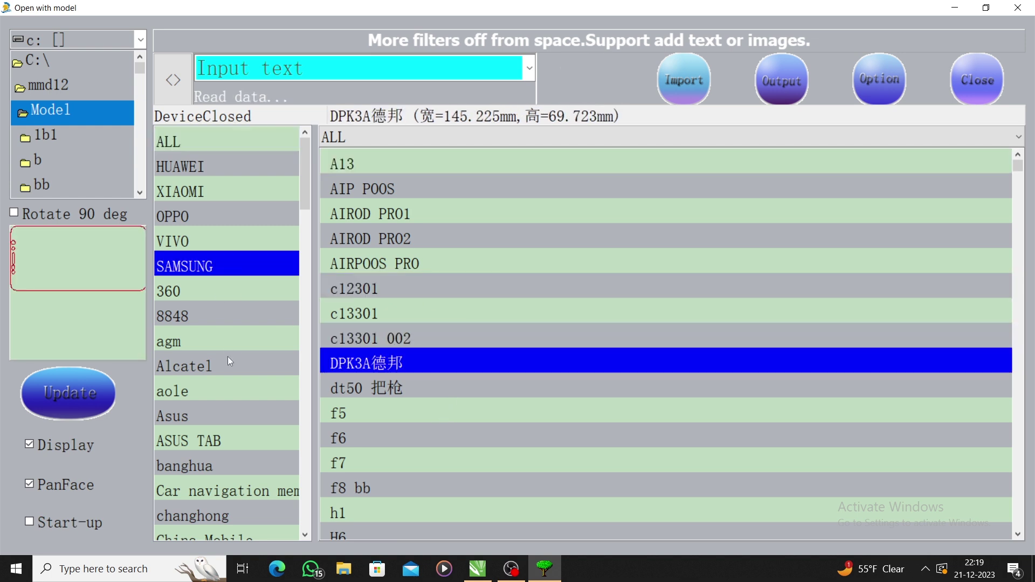
click(277, 391)
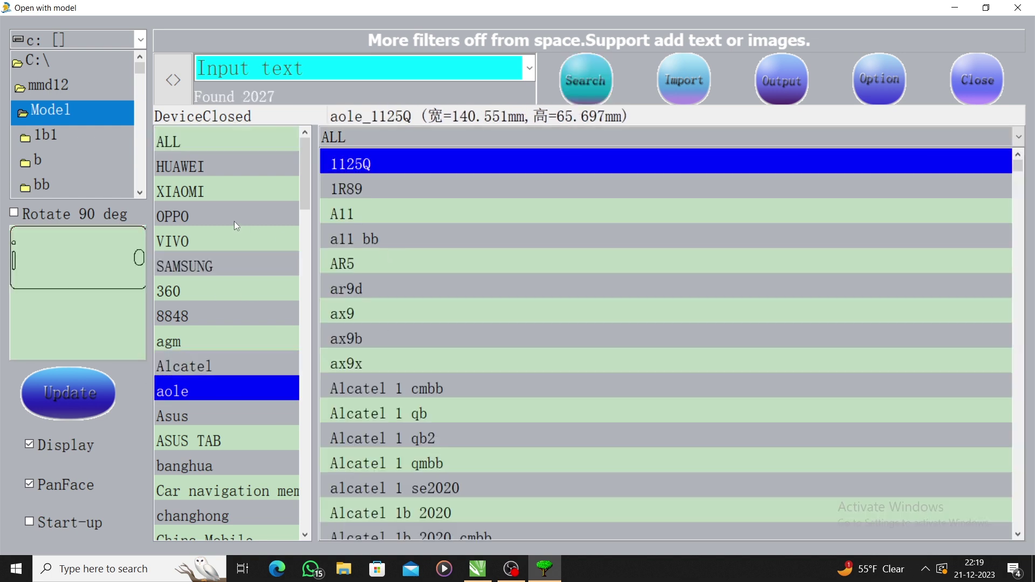
click(238, 219)
click(219, 173)
click(233, 267)
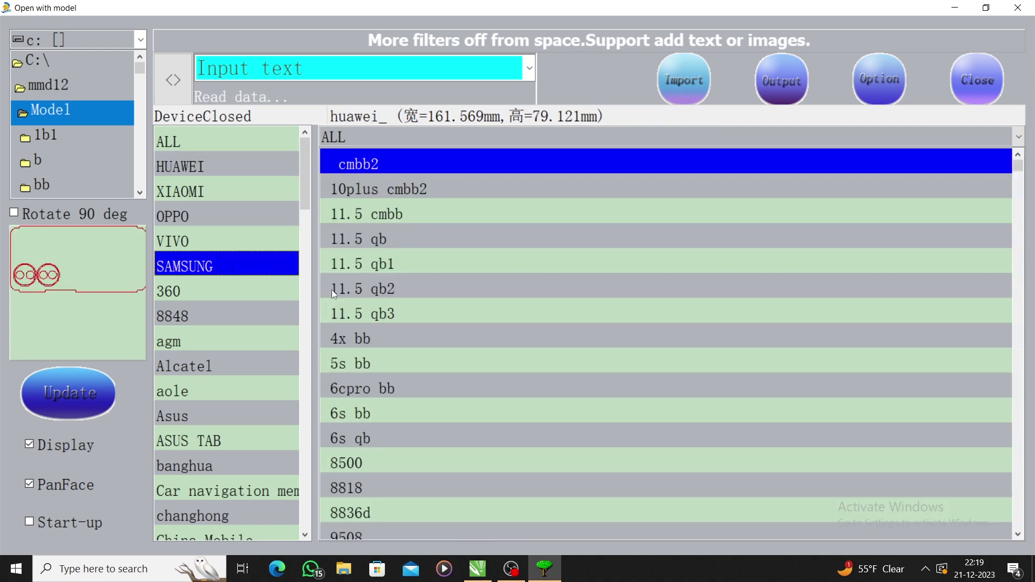
Step: Switch to CorelDRAW and examine the Shree Ram Mandir laser-cut parts and the large red title above them
click(478, 569)
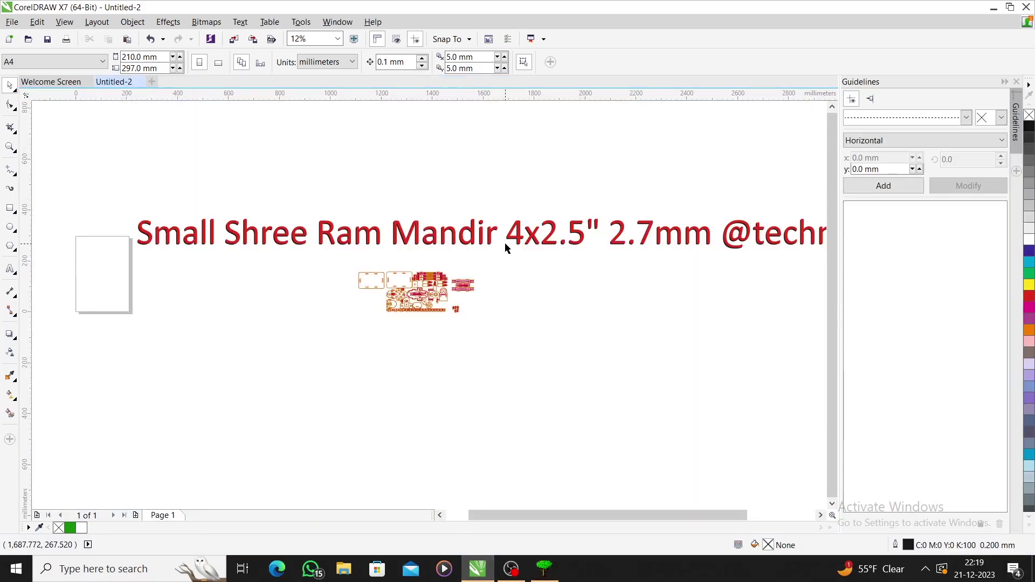
scroll(487, 252, up, 2)
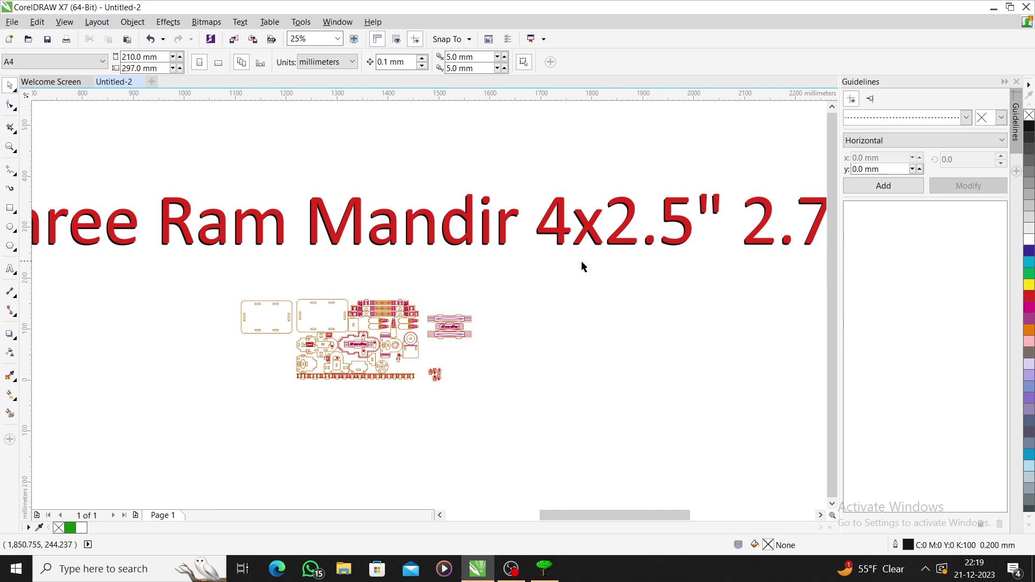
scroll(593, 240, up, 1)
scroll(485, 259, down, 2)
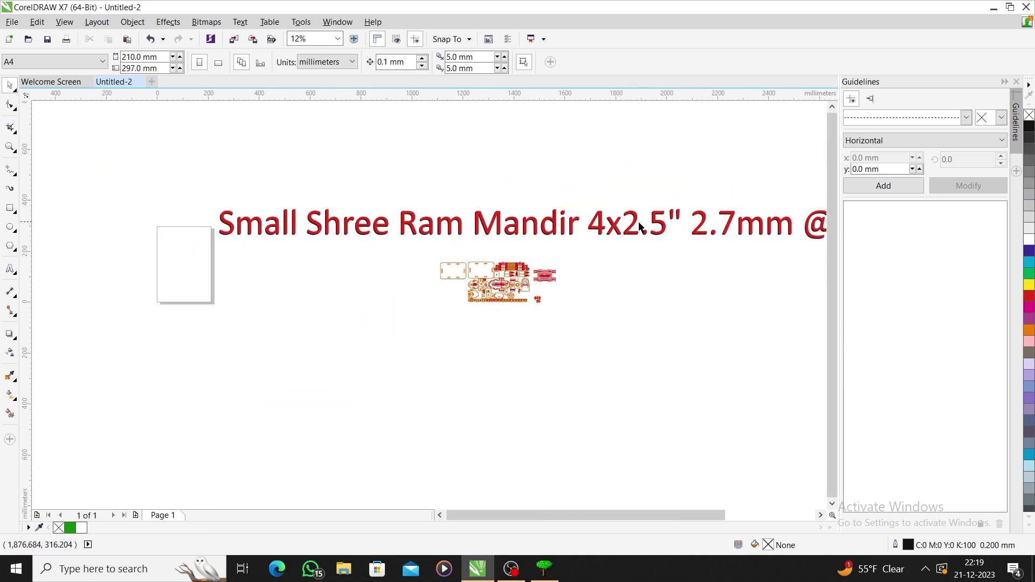
scroll(141, 213, up, 1)
scroll(141, 213, down, 1)
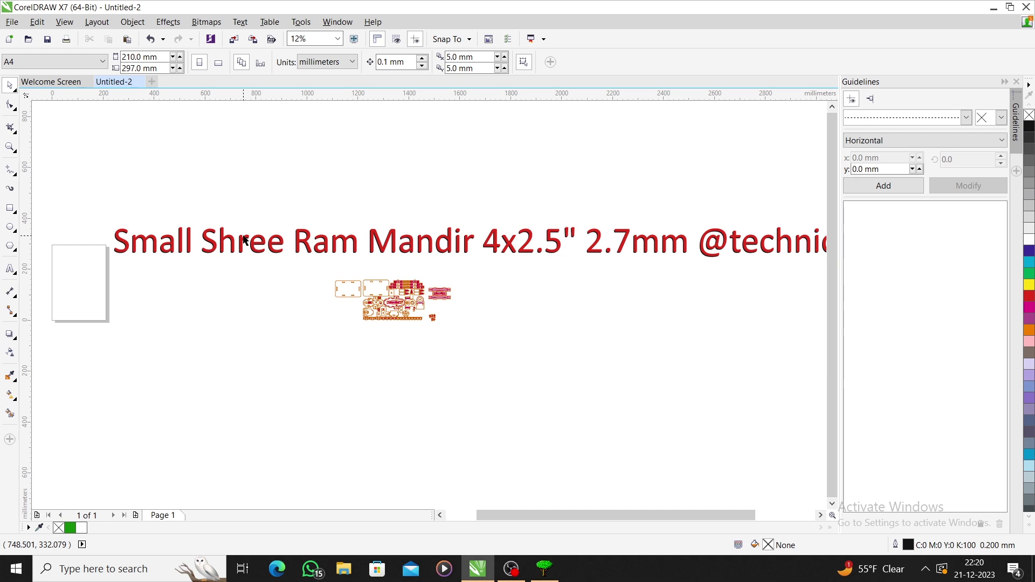
drag(99, 213, 712, 272)
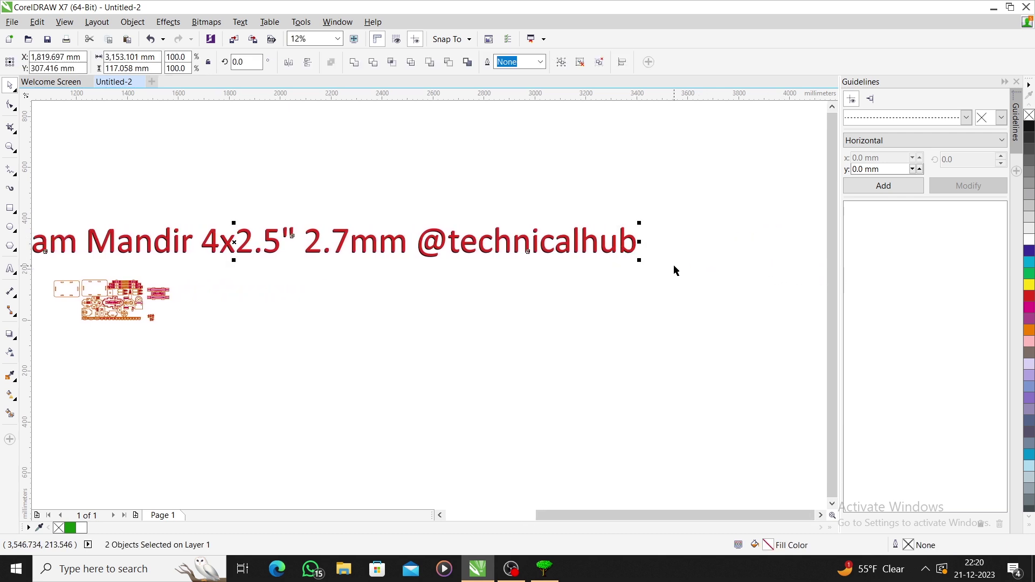
key(Delete)
key(ctrl+z)
key(Delete)
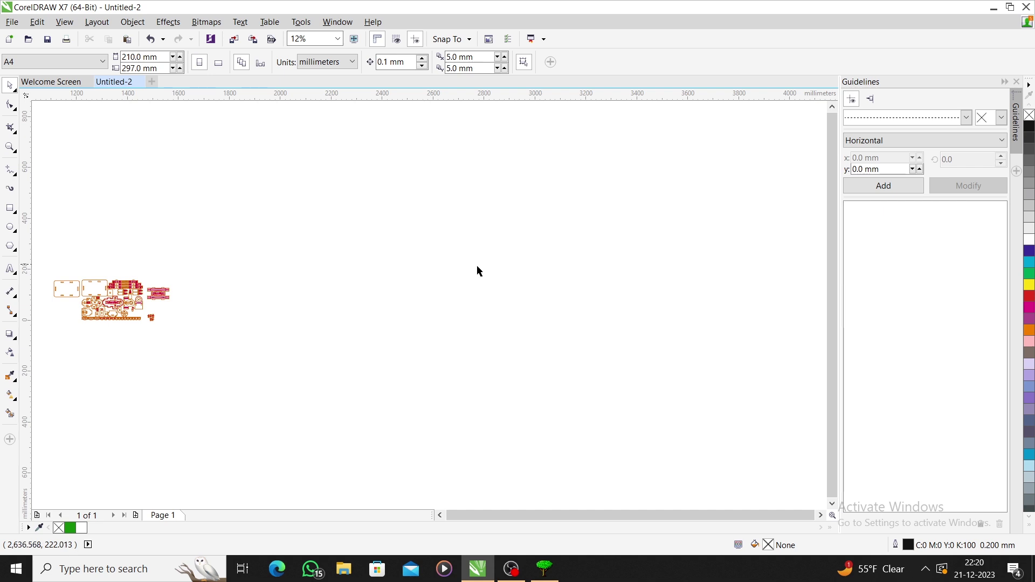
scroll(458, 268, down, 2)
scroll(418, 281, up, 3)
scroll(523, 300, up, 1)
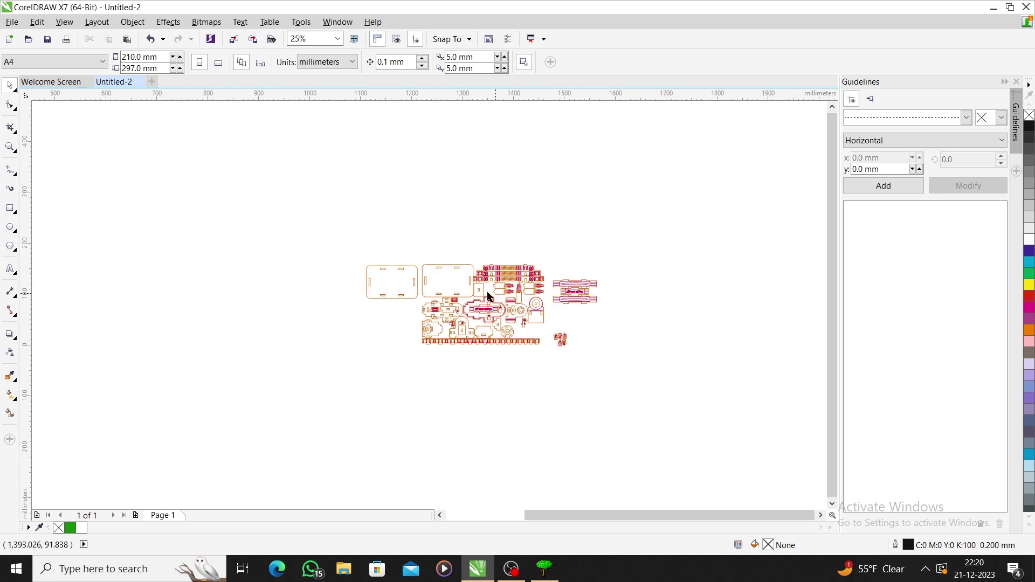
scroll(433, 279, up, 1)
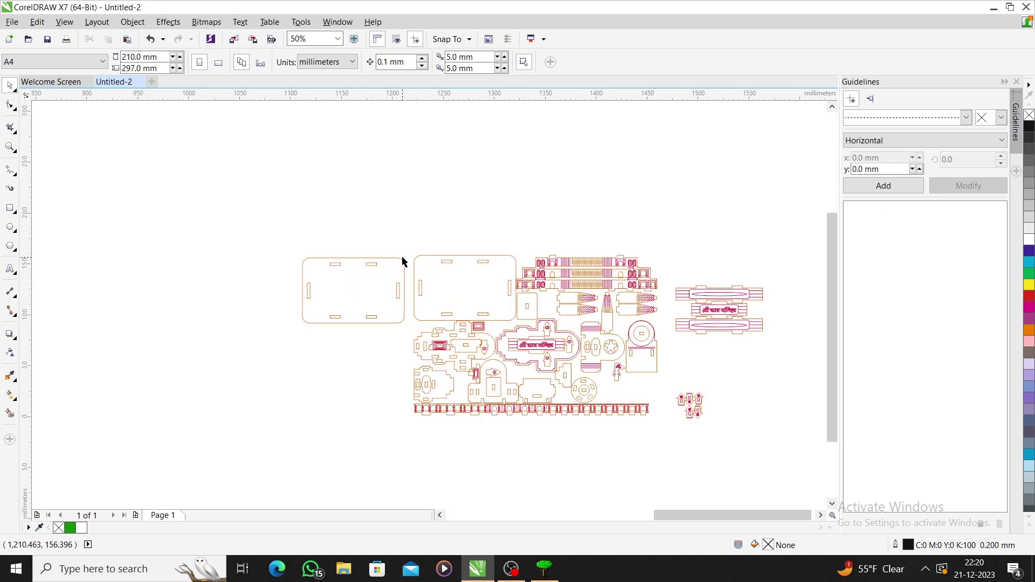
scroll(421, 271, down, 1)
key(ctrl+z)
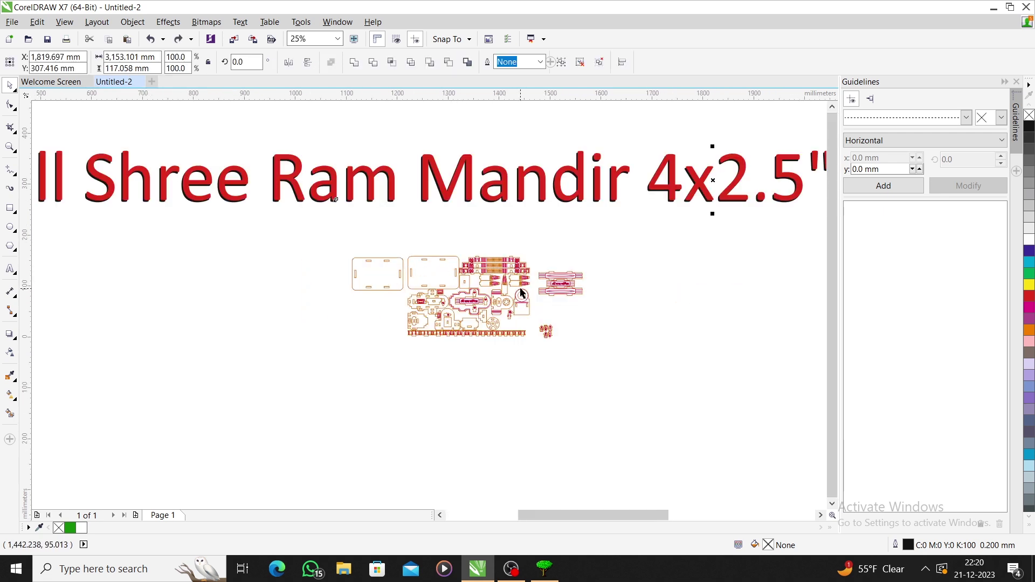
scroll(243, 273, down, 1)
click(209, 261)
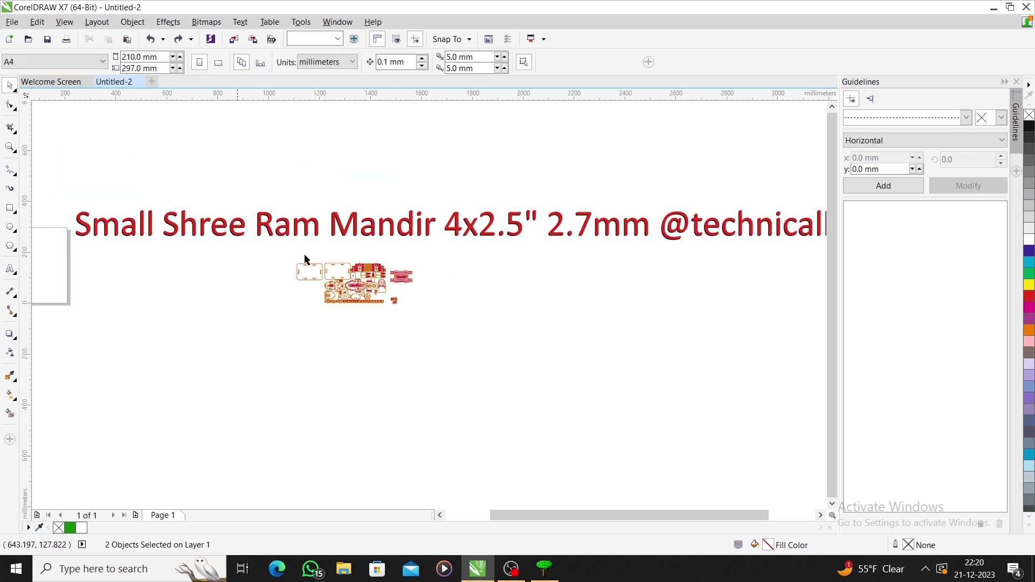
Step: Delete the large red "Small Shree Ram Mandir" title text together with its dark copy above the parts
scroll(502, 229, up, 1)
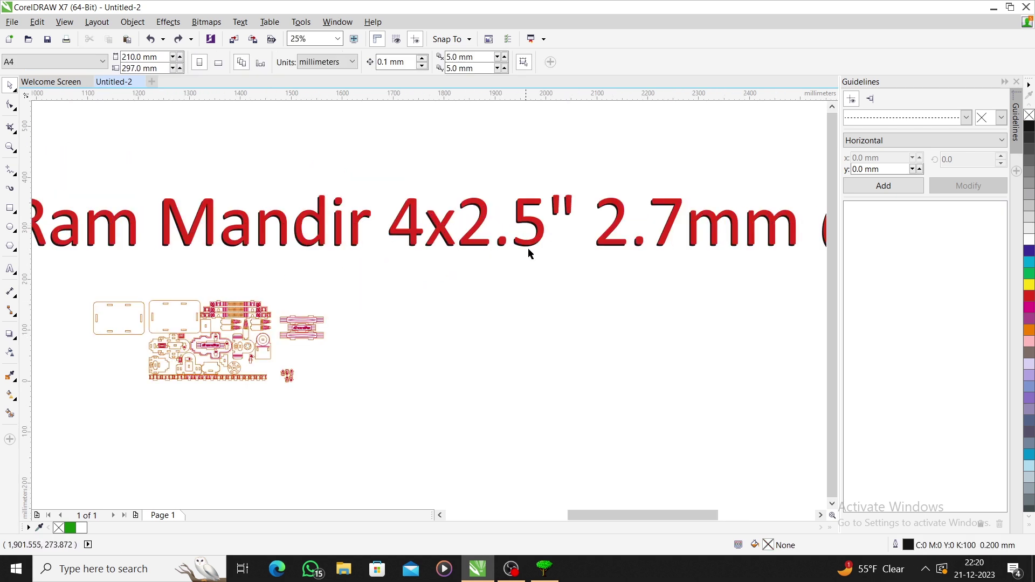
scroll(615, 248, down, 1)
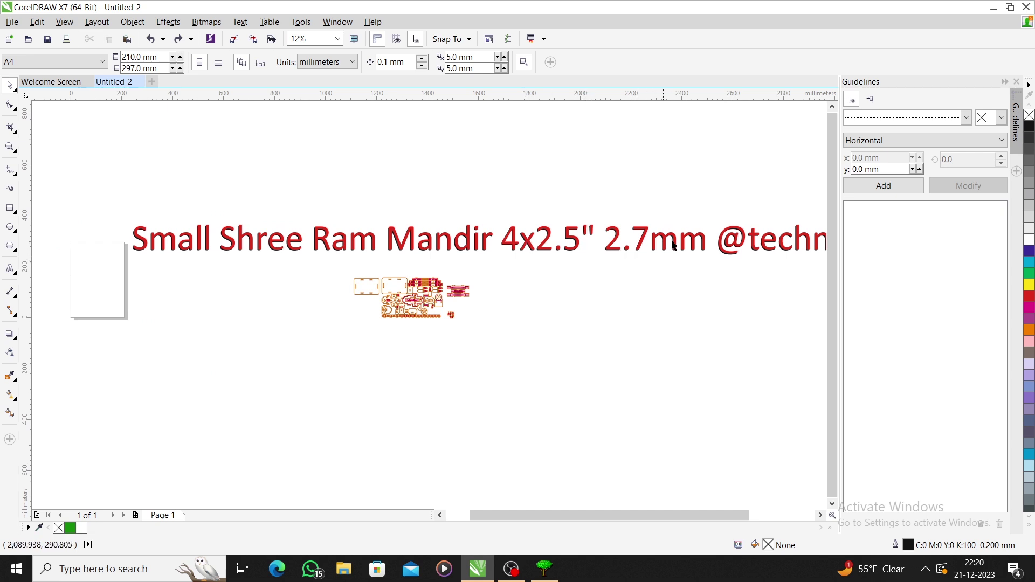
scroll(545, 300, down, 1)
scroll(652, 296, up, 1)
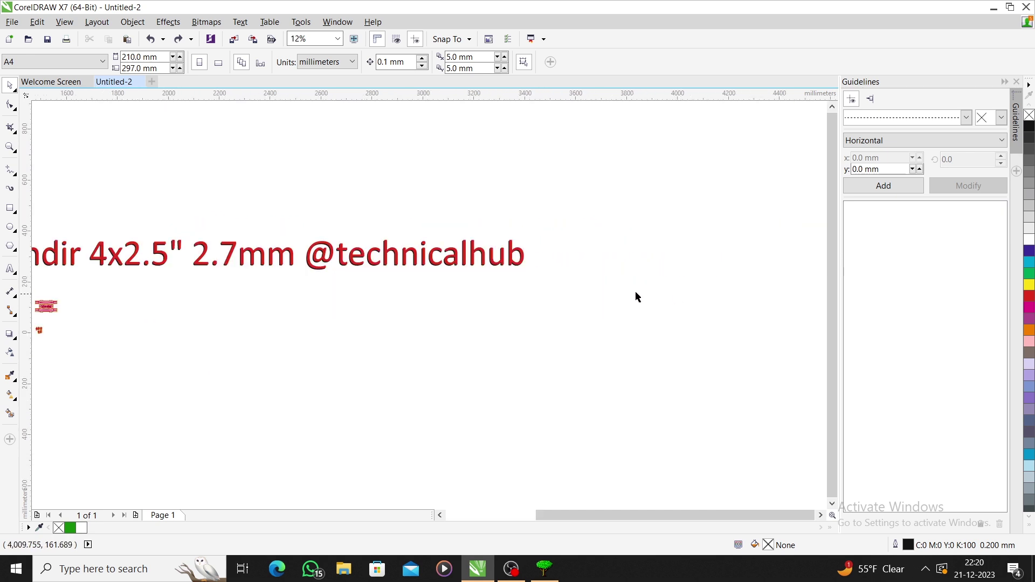
scroll(659, 287, down, 1)
drag(184, 244, 620, 288)
key(Delete)
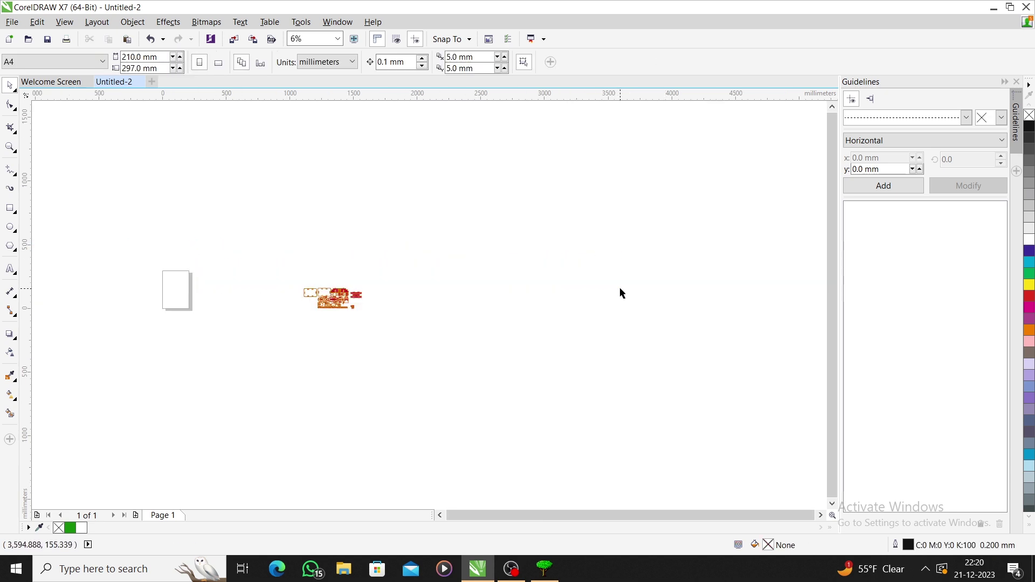
scroll(307, 313, up, 3)
scroll(490, 298, down, 2)
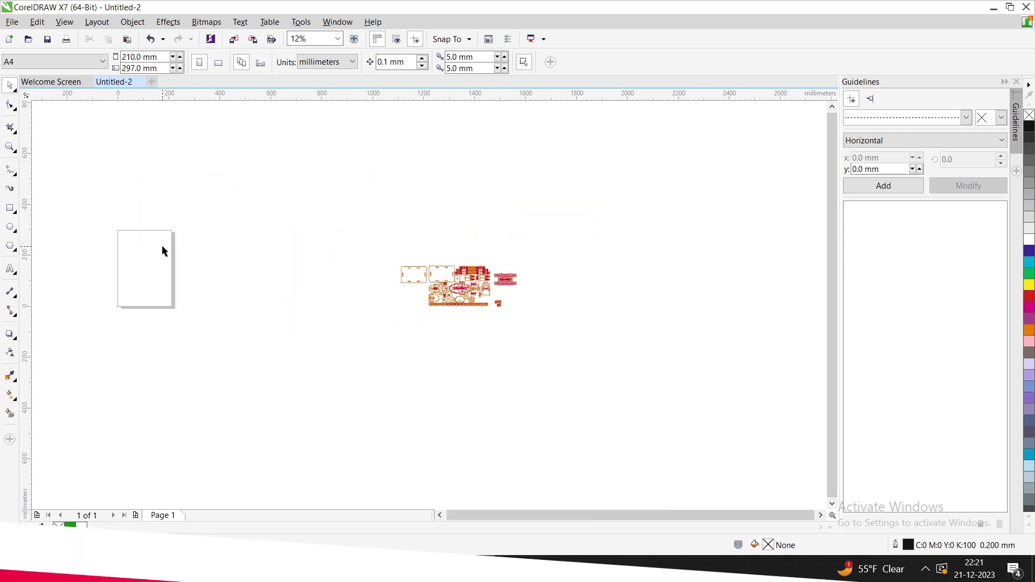
scroll(149, 257, up, 2)
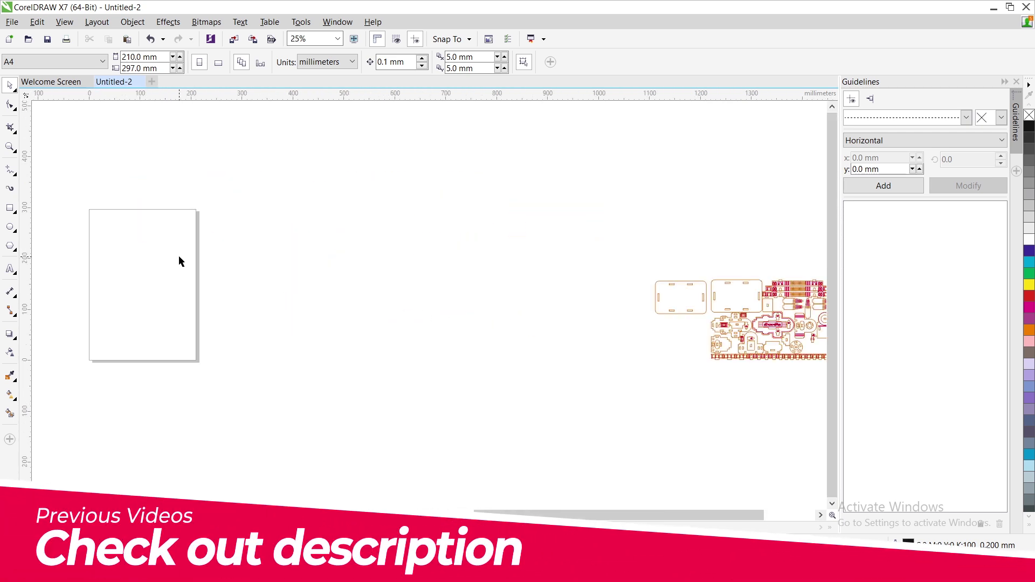
scroll(179, 256, down, 2)
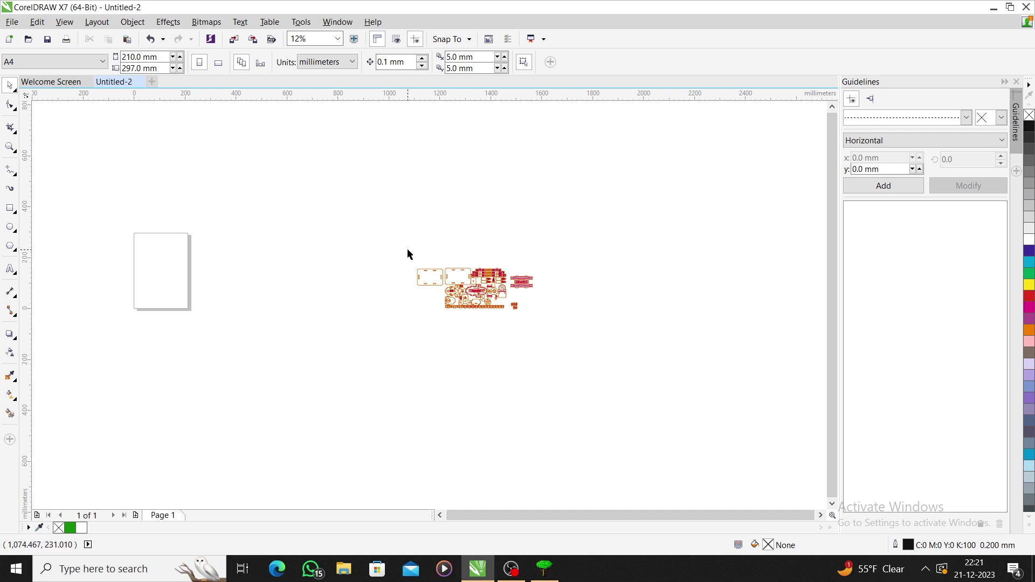
Step: Switch to Cutmachine, go from the model library to the blank workspace without importing anything, and check the page size in its options
click(545, 569)
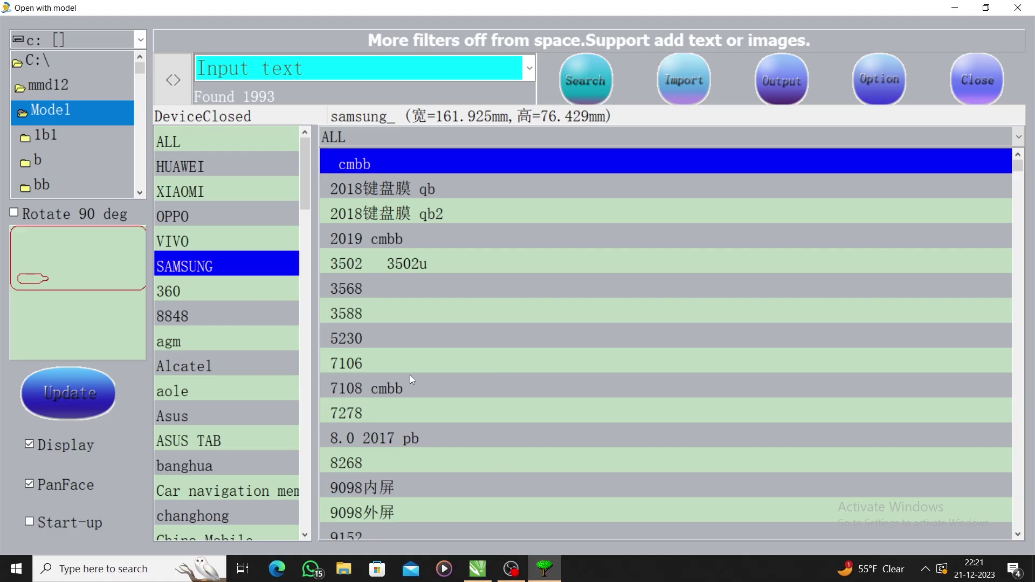
click(671, 80)
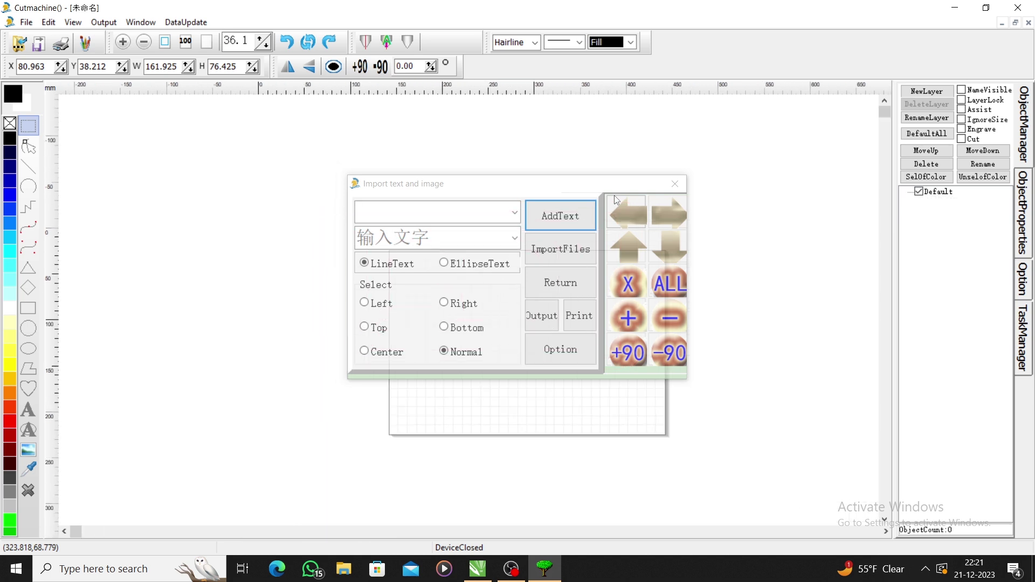
click(676, 184)
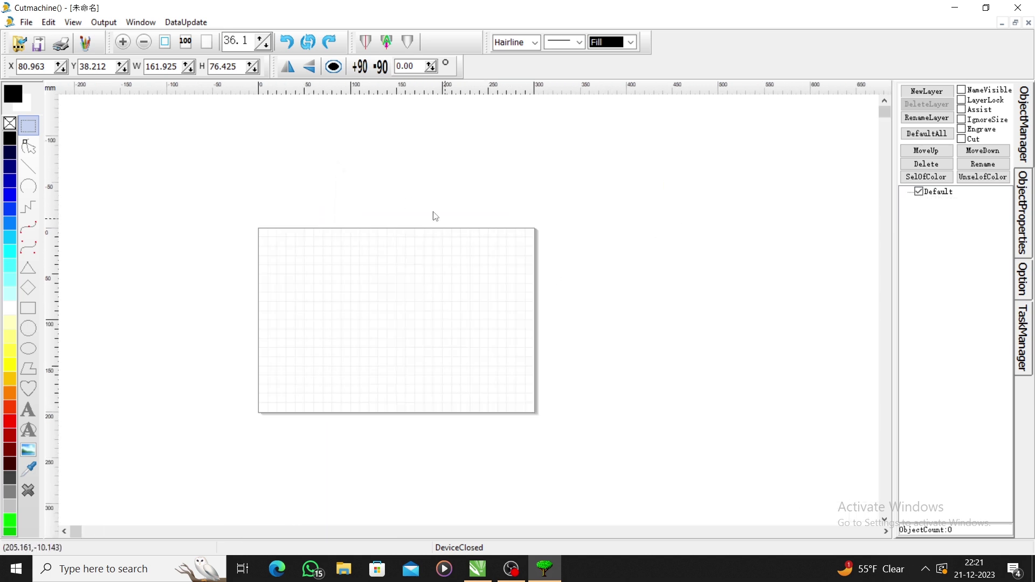
click(420, 244)
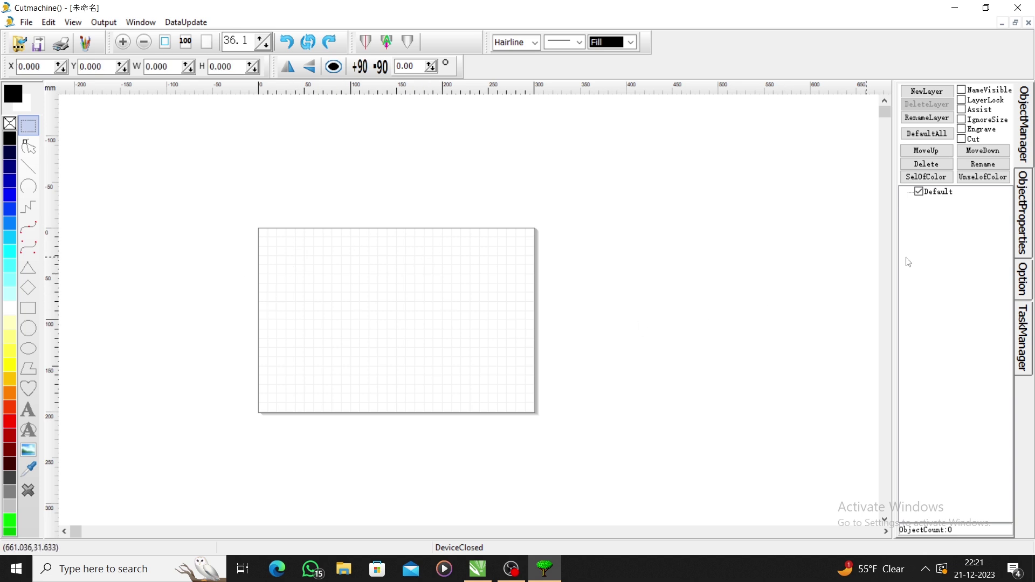
click(1024, 279)
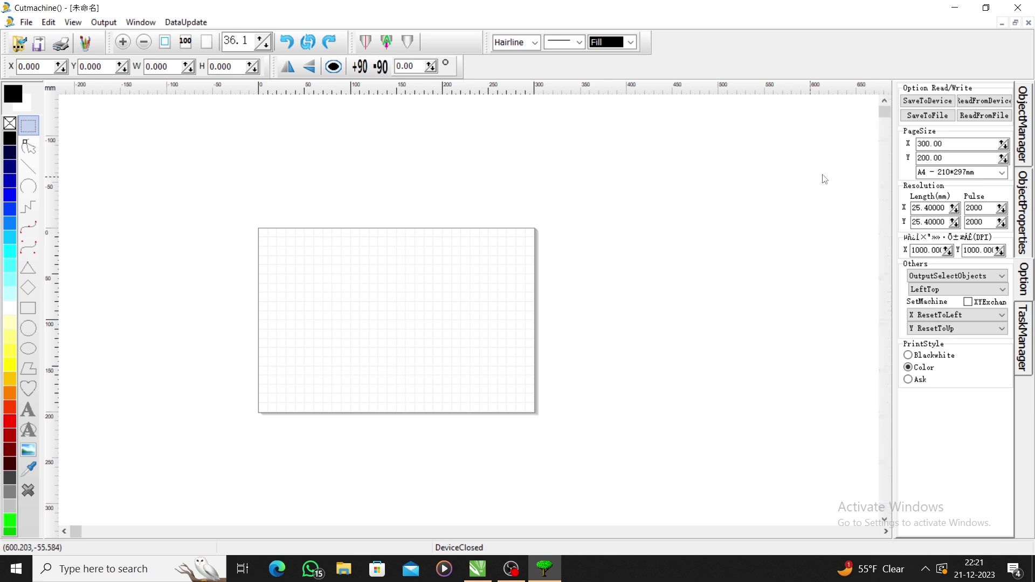
click(1024, 124)
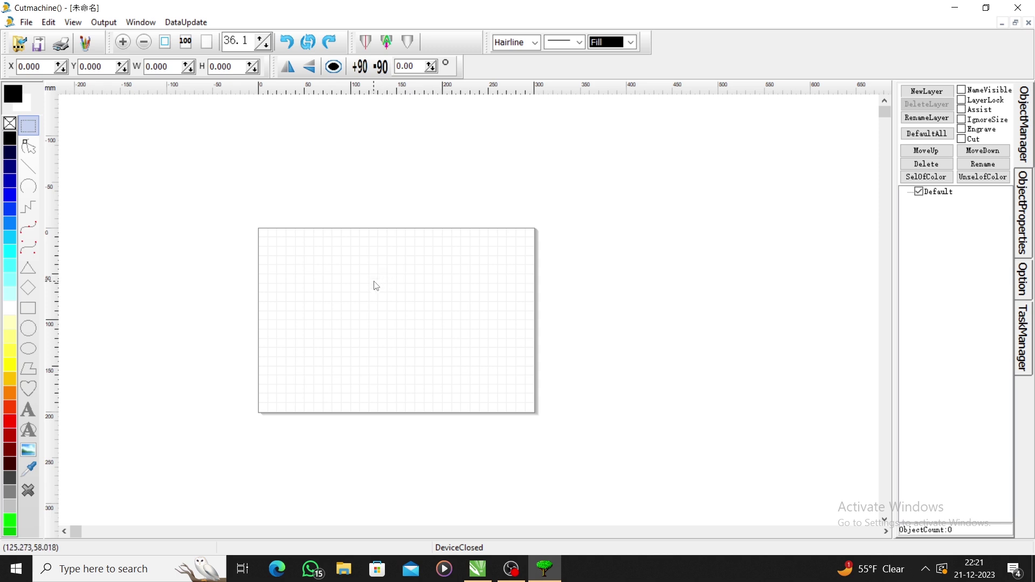
Step: Return to CorelDRAW and set the page dimensions to 290 mm wide by 190 mm high
click(478, 569)
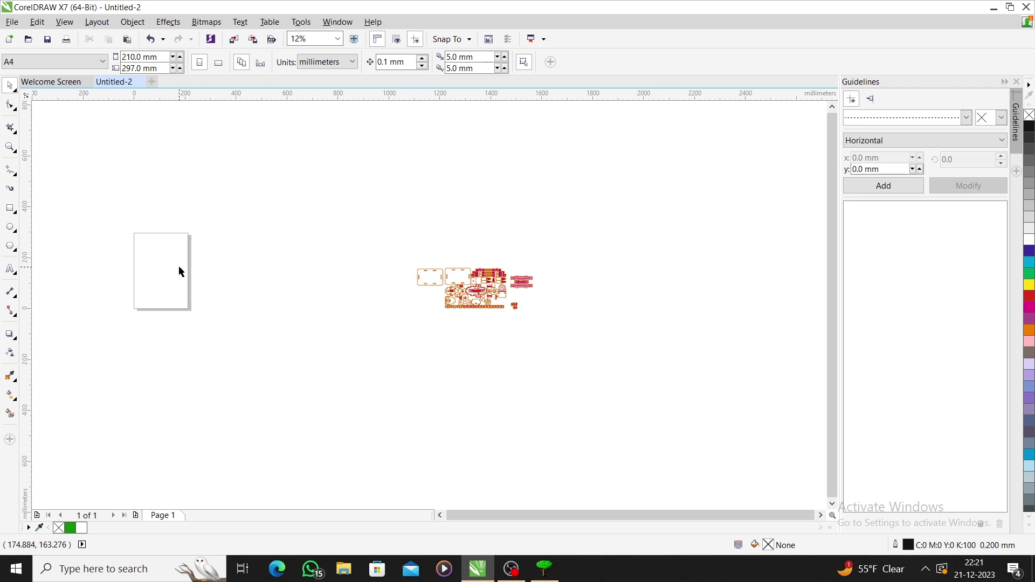
click(158, 59)
text(290)
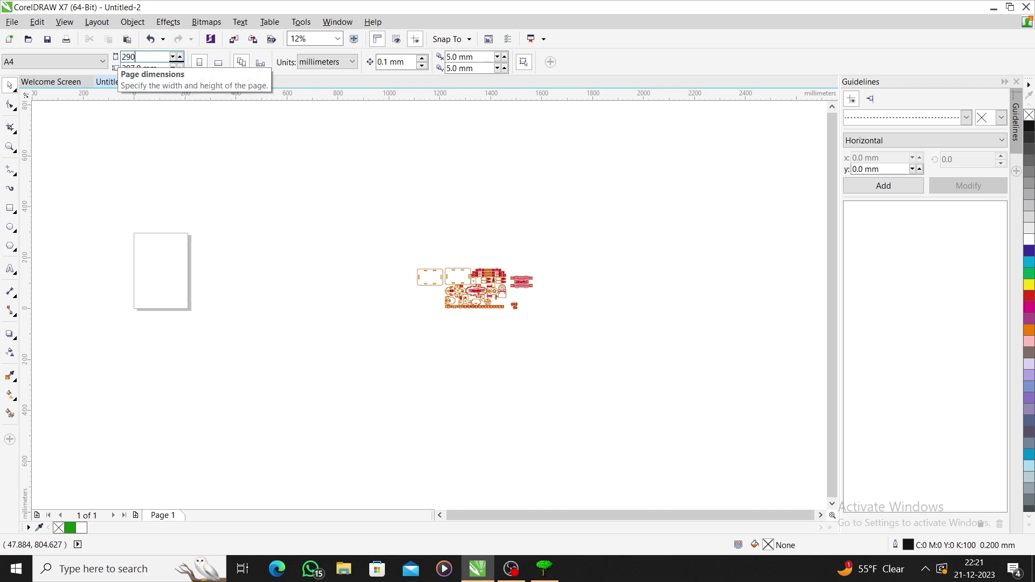
click(122, 68)
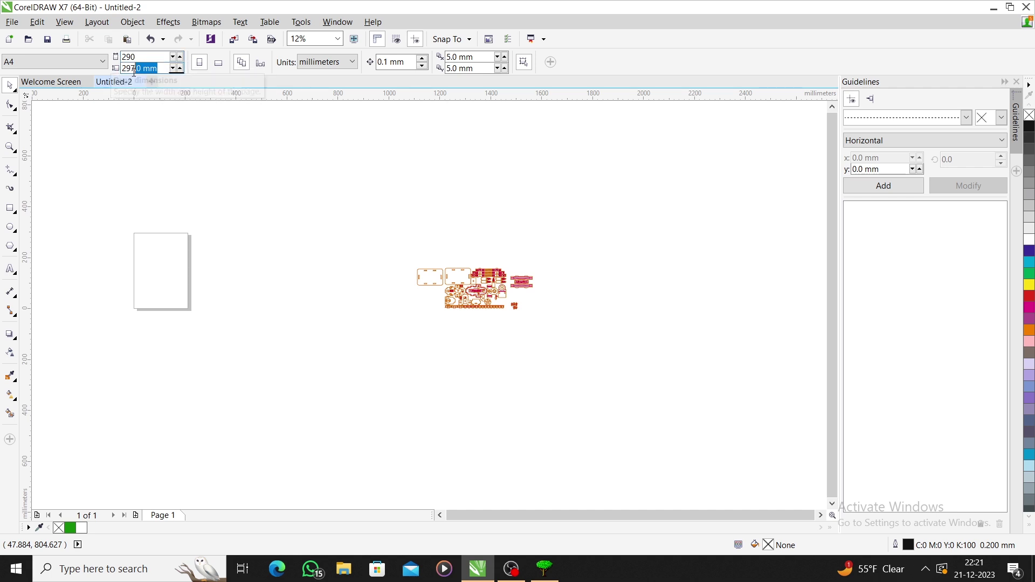
text(19)
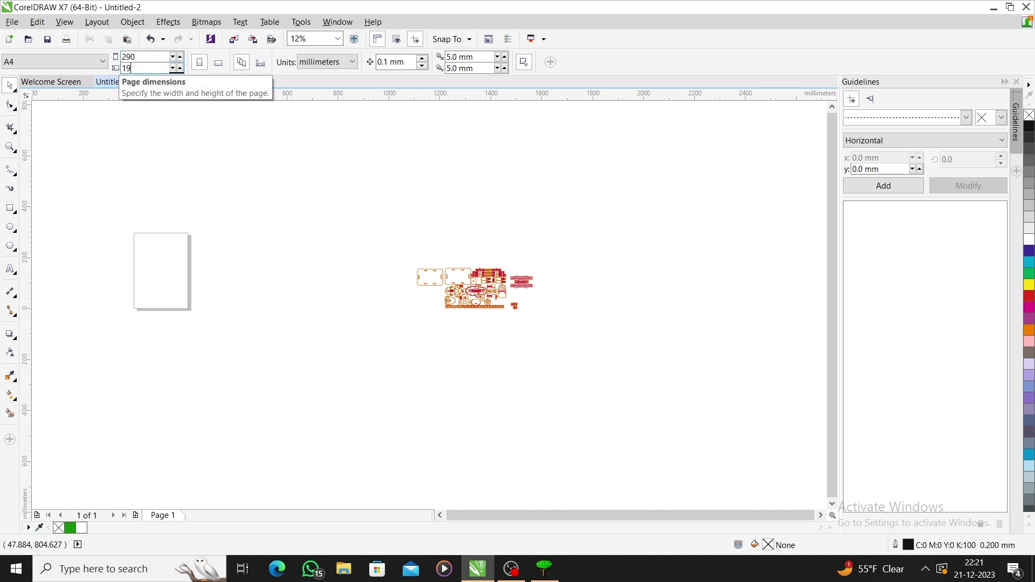
key(Return)
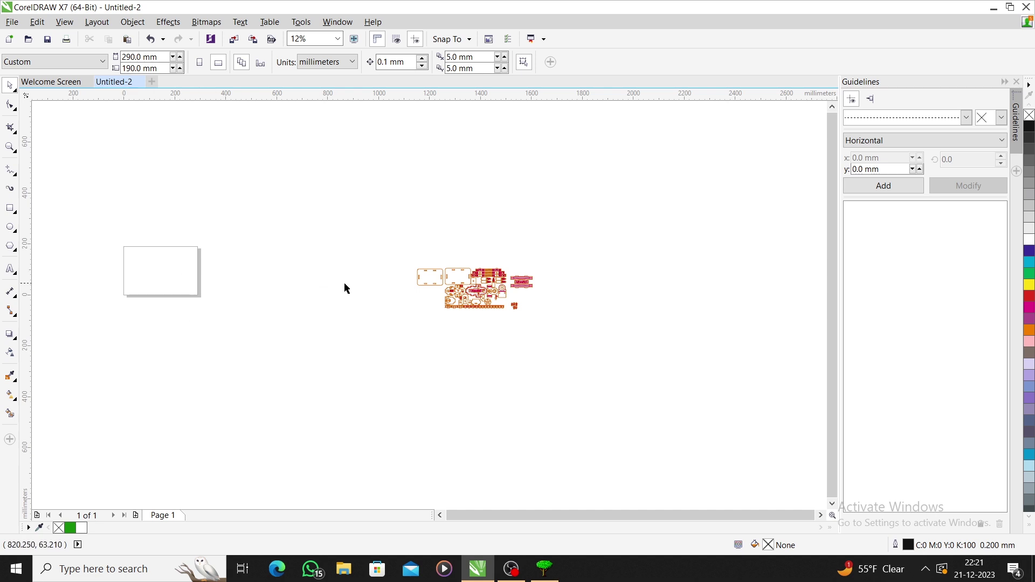
Step: Check the blank Cutmachine work area again, and return to CorelDRAW to inspect the temple parts up close
key(alt+Tab)
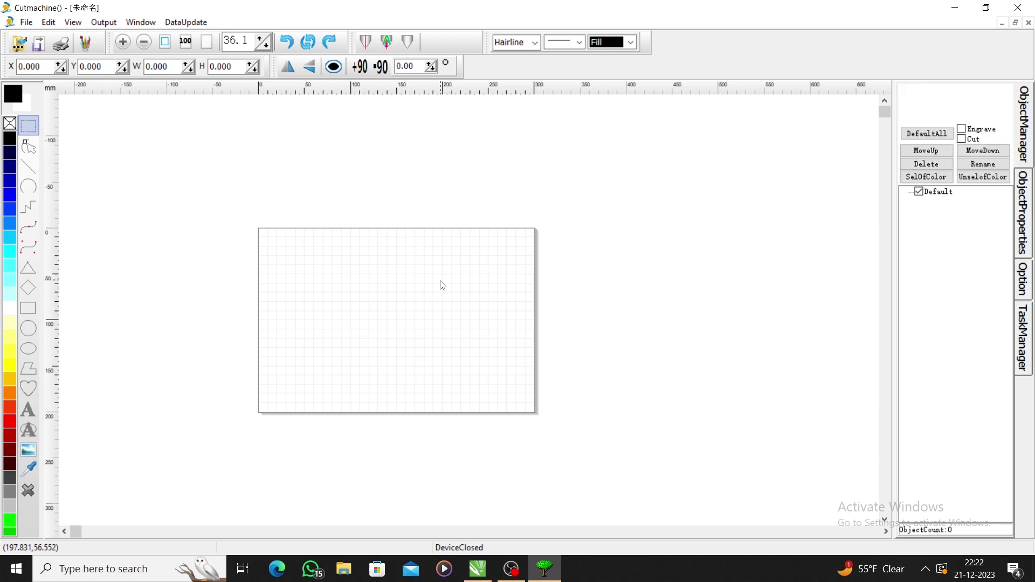
key(alt+Tab)
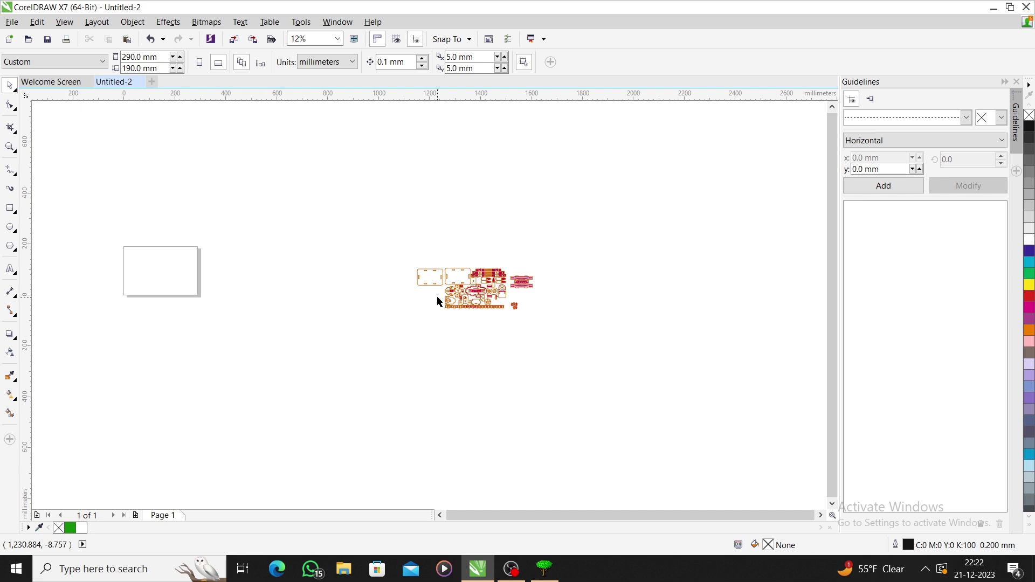
scroll(439, 302, up, 3)
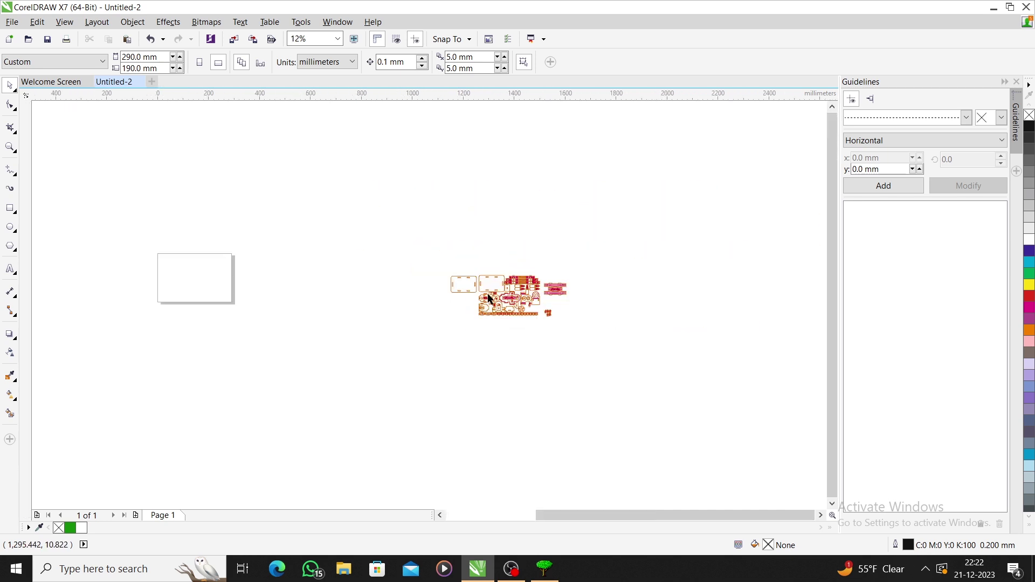
scroll(485, 283, up, 1)
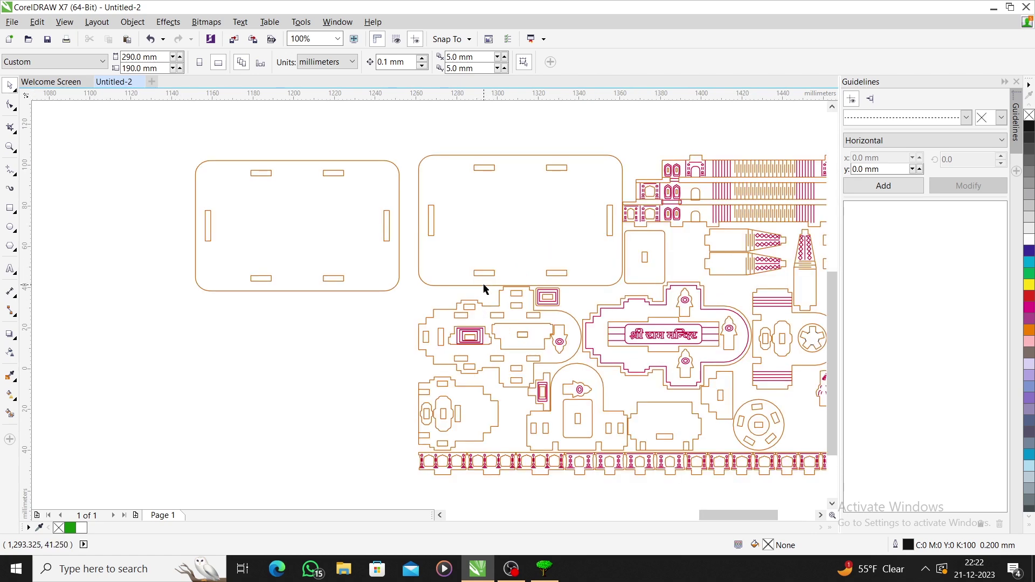
Step: Examine the base plates, facade strips and remaining temple parts both as a whole and up close
scroll(484, 307, down, 1)
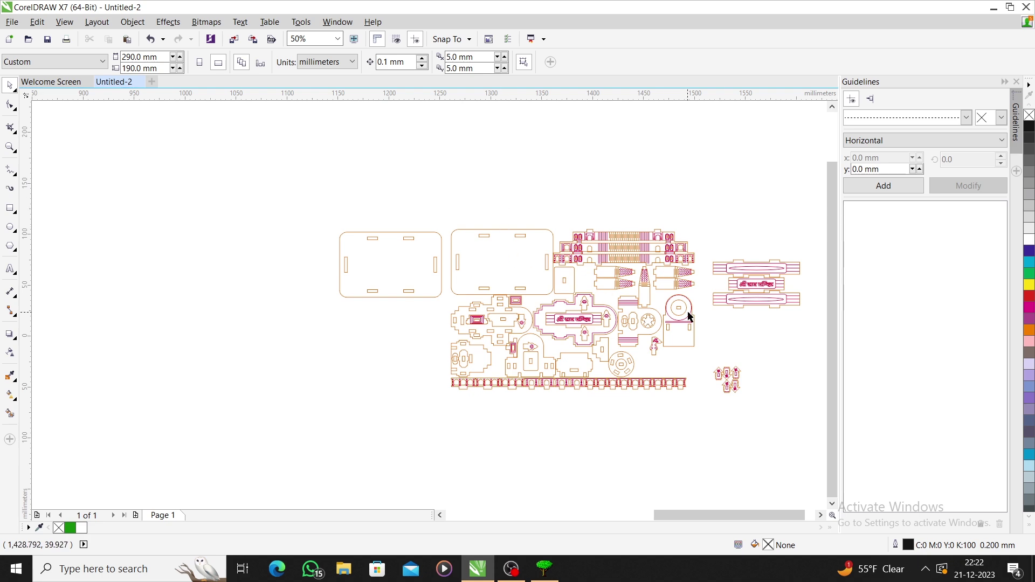
scroll(678, 308, up, 3)
scroll(443, 261, down, 3)
scroll(566, 286, up, 3)
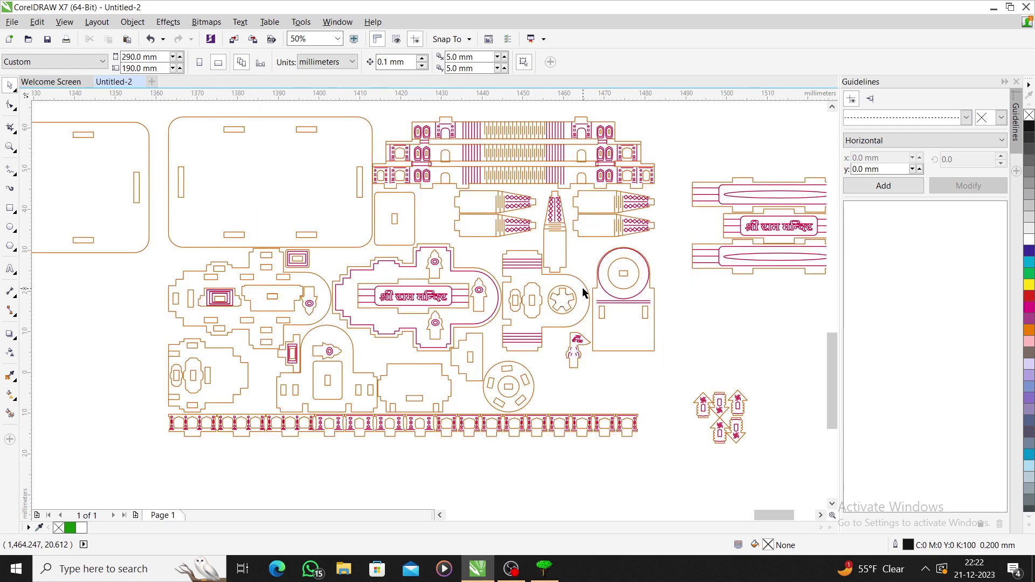
scroll(474, 337, down, 3)
scroll(365, 324, up, 3)
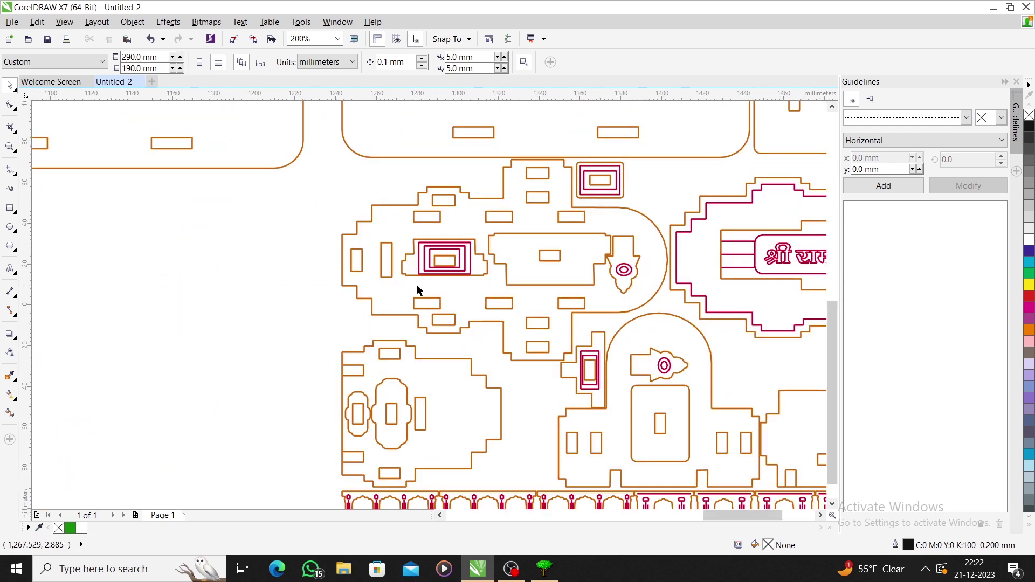
scroll(416, 293, down, 3)
scroll(408, 222, down, 2)
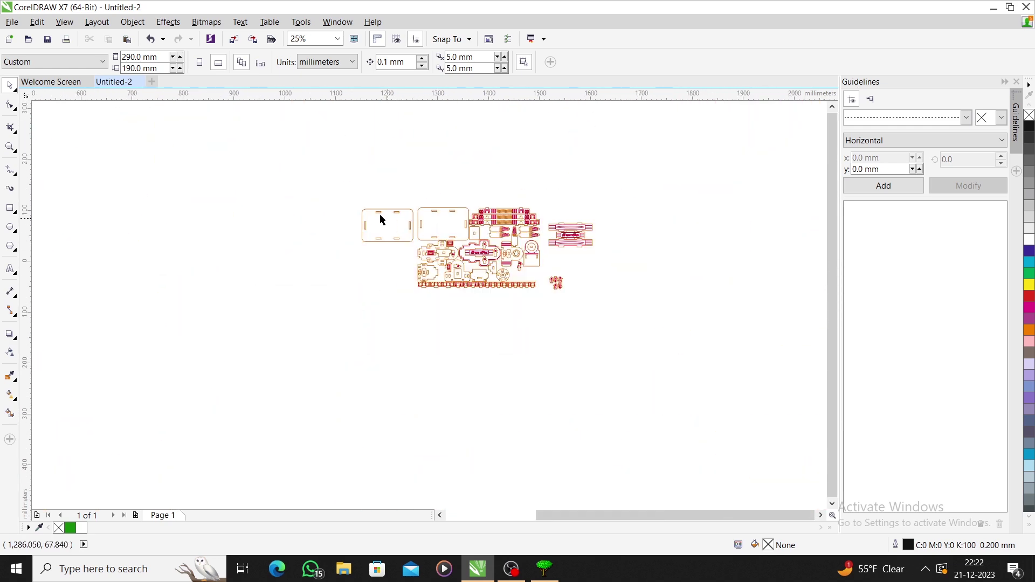
Step: Select all the temple parts and move them together onto the 290 × 190 mm page, aligned near its upper-left corner
scroll(713, 297, down, 2)
drag(662, 298, 531, 247)
drag(598, 272, 306, 253)
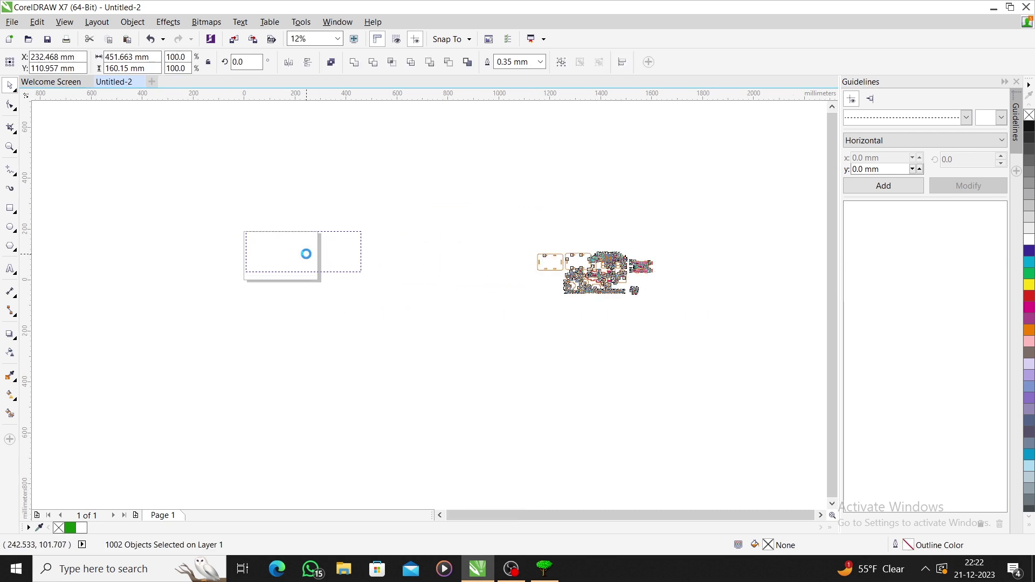
click(238, 249)
scroll(238, 250, up, 2)
scroll(376, 243, up, 2)
scroll(398, 212, down, 2)
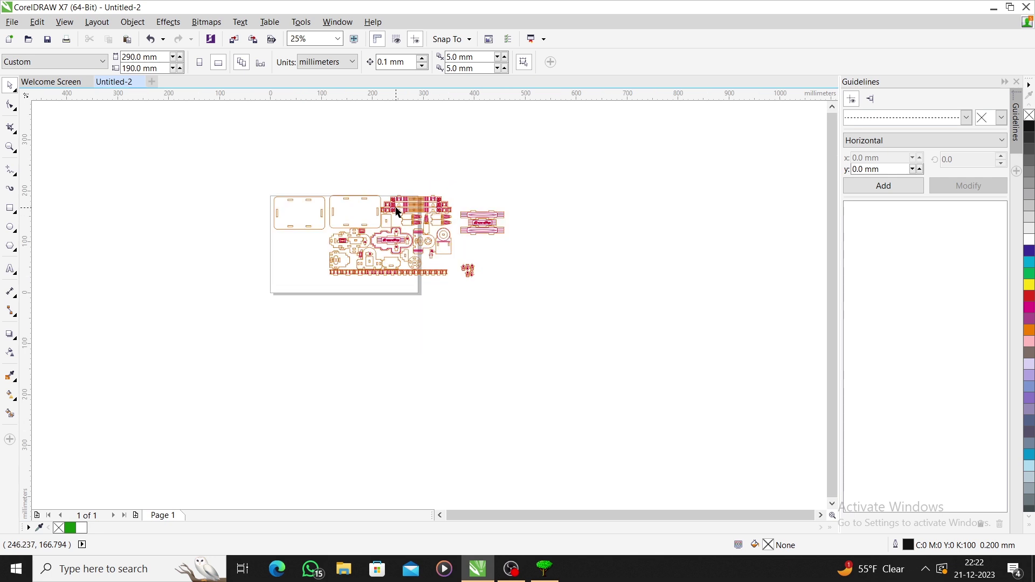
scroll(294, 210, up, 2)
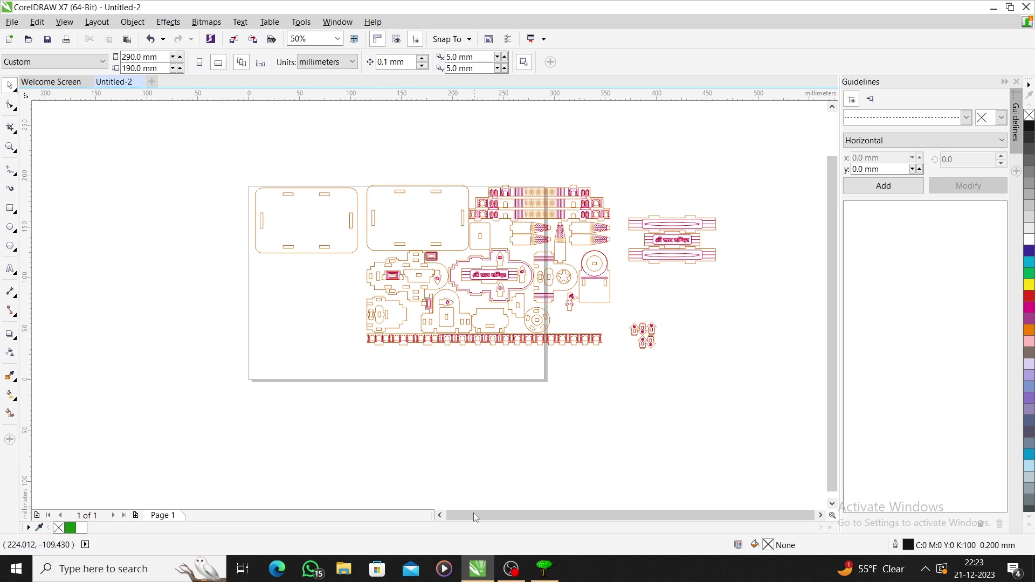
Step: Switch to Cutmachine to compare the layout with its blank work area, and return to CorelDRAW
click(544, 569)
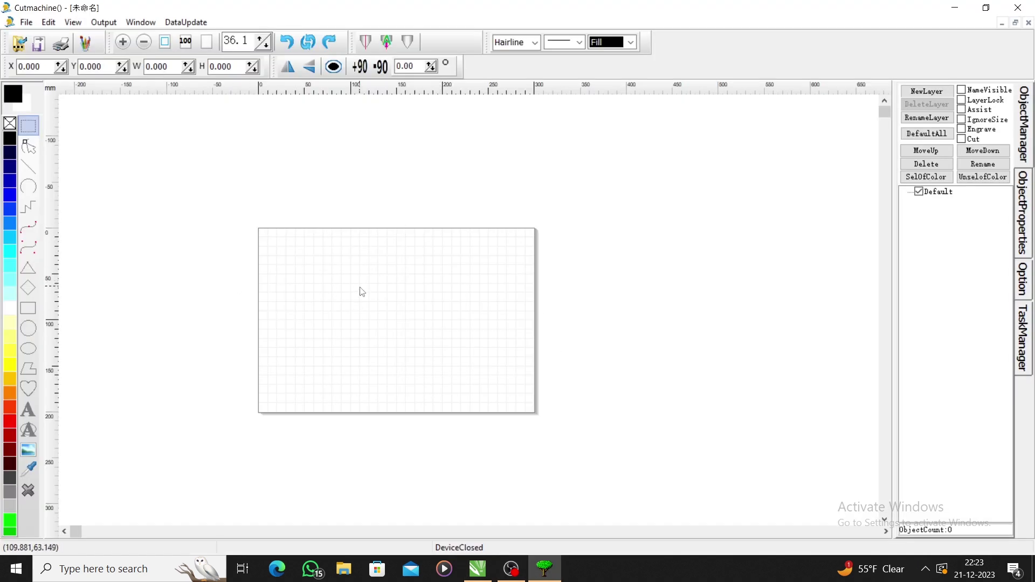
key(alt+Tab)
scroll(479, 250, up, 2)
scroll(464, 241, down, 2)
Step: Move the two rounded base plates off the page, one above it and the other to its left
drag(334, 221, 301, 137)
drag(427, 215, 184, 207)
key(ctrl+z)
drag(356, 169, 189, 202)
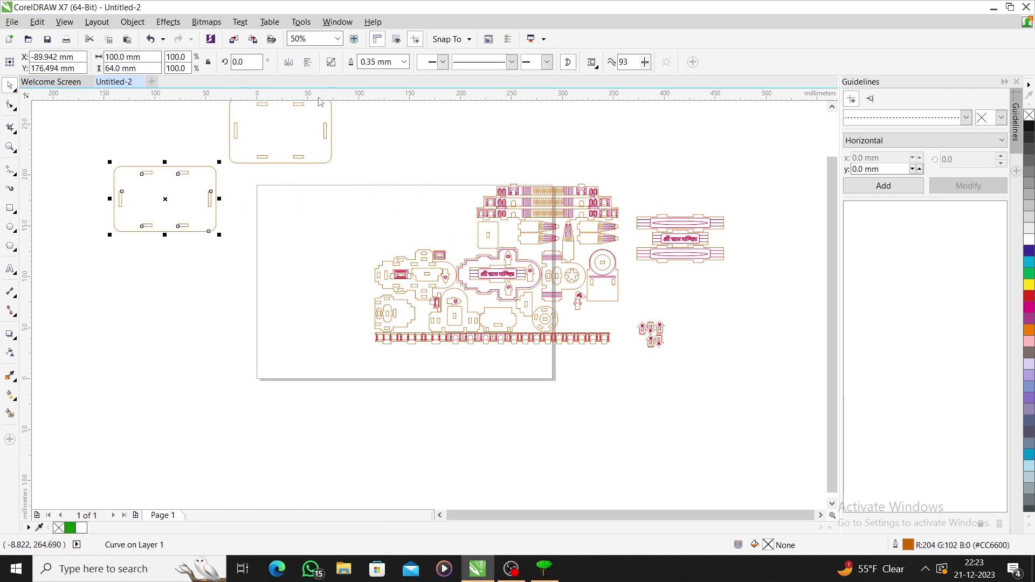
click(353, 203)
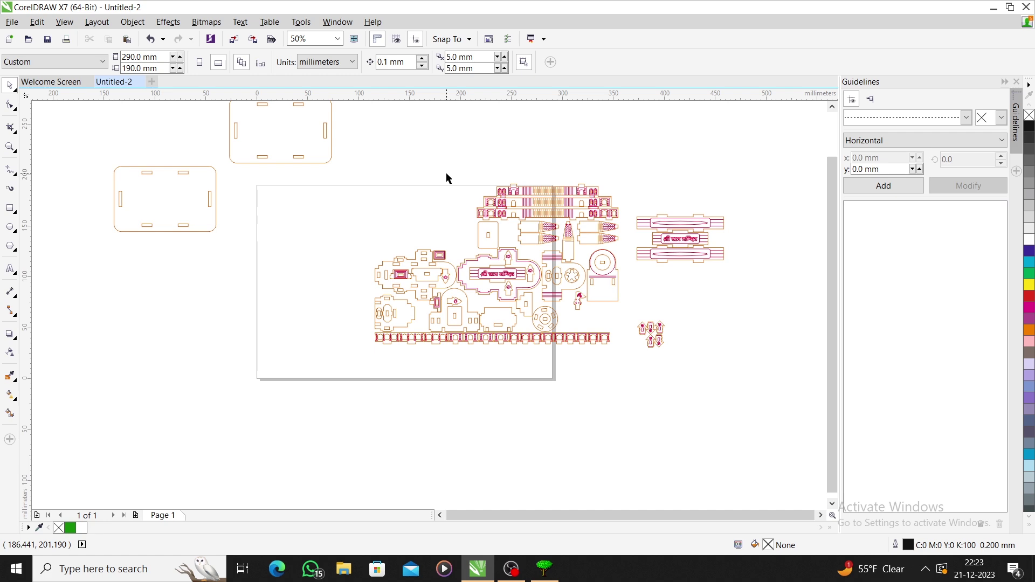
Step: Move the three stacked facade strips into the upper-left corner of the page
scroll(495, 225, up, 2)
scroll(505, 206, down, 2)
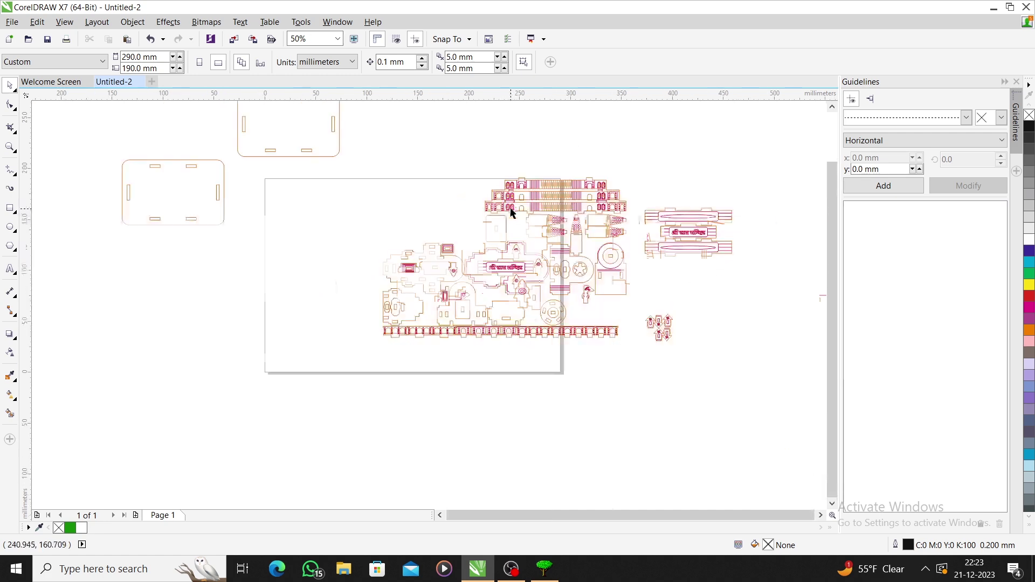
drag(458, 154, 642, 217)
drag(538, 203, 343, 201)
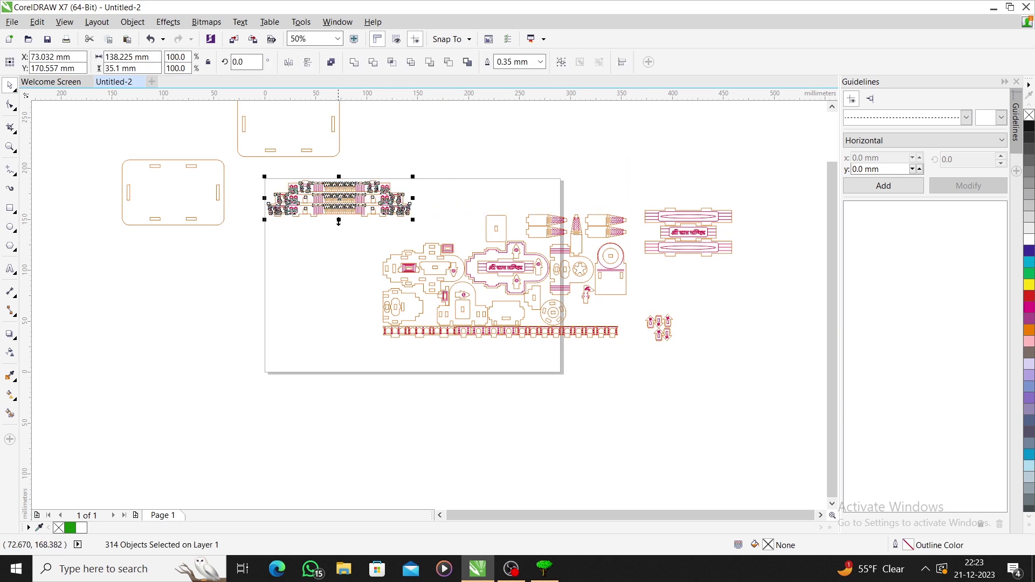
key(Escape)
Step: Inspect the cutting and engraving lines of the three facade strips up close, including their arches, niches and slots
scroll(386, 199, up, 4)
scroll(388, 195, up, 2)
scroll(393, 202, down, 2)
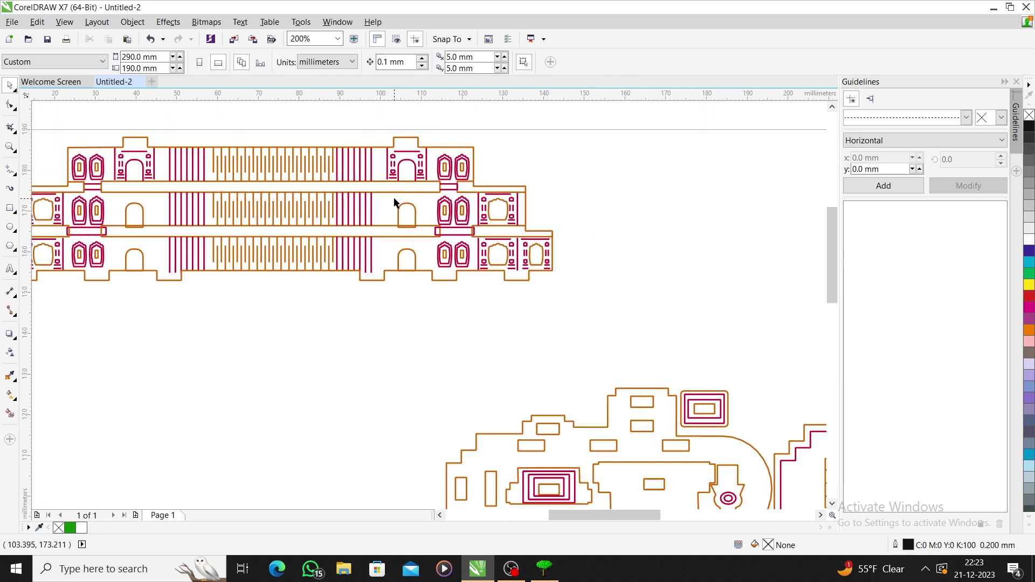
scroll(437, 233, down, 2)
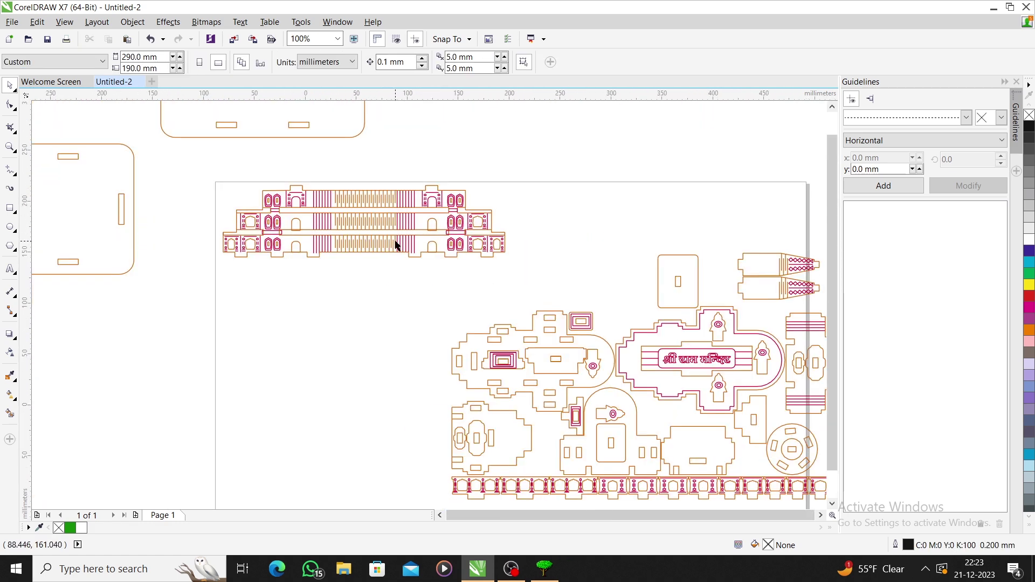
scroll(397, 241, down, 2)
scroll(458, 264, up, 2)
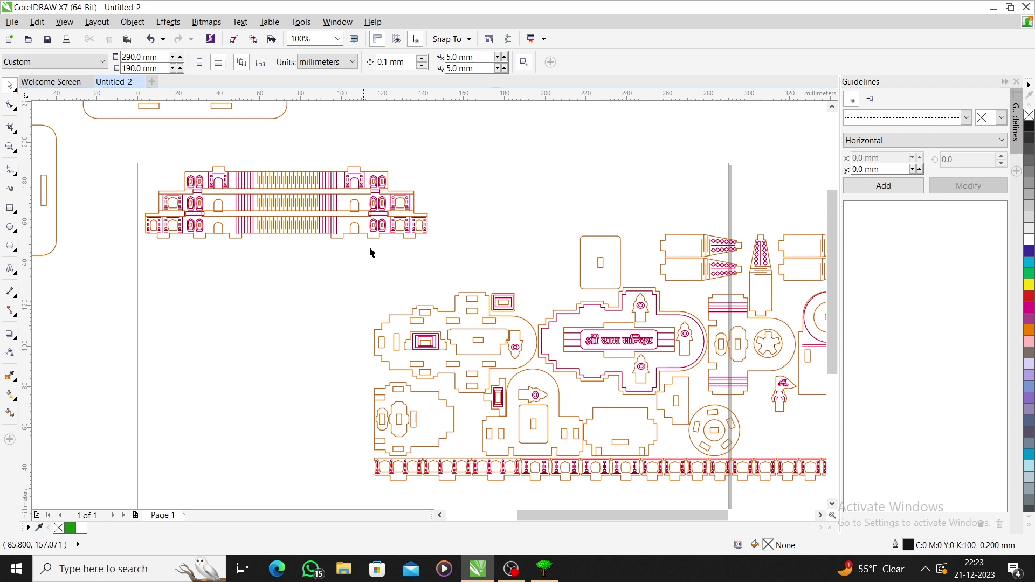
scroll(357, 222, up, 3)
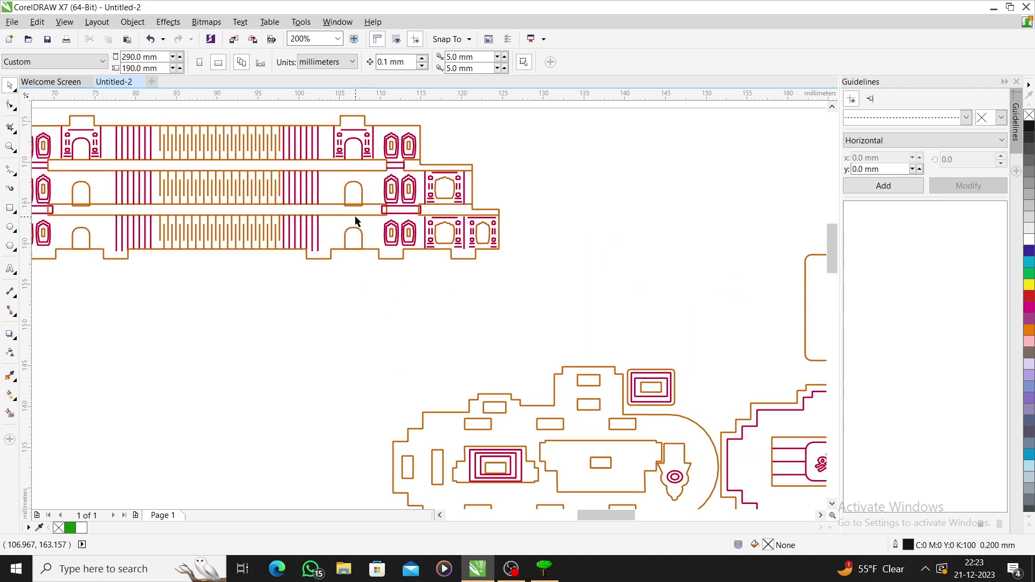
scroll(454, 264, down, 1)
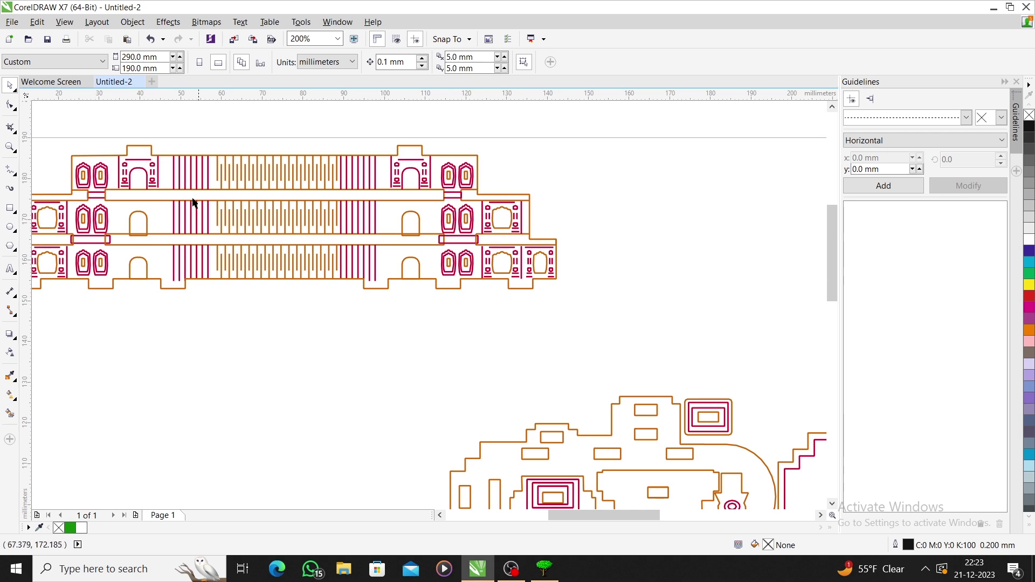
scroll(210, 205, up, 1)
scroll(254, 203, down, 1)
scroll(170, 150, up, 1)
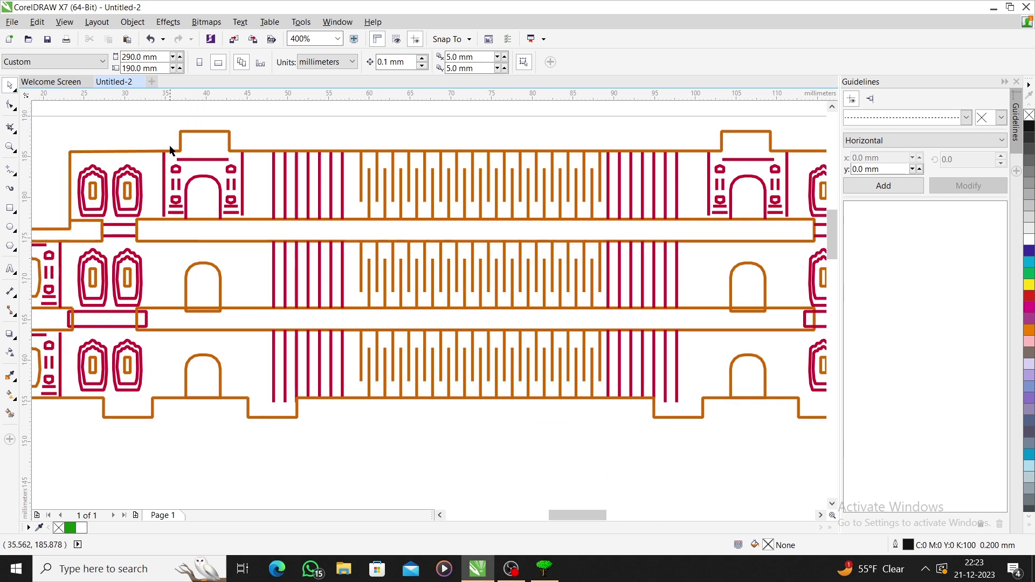
scroll(500, 186, down, 1)
scroll(633, 186, up, 1)
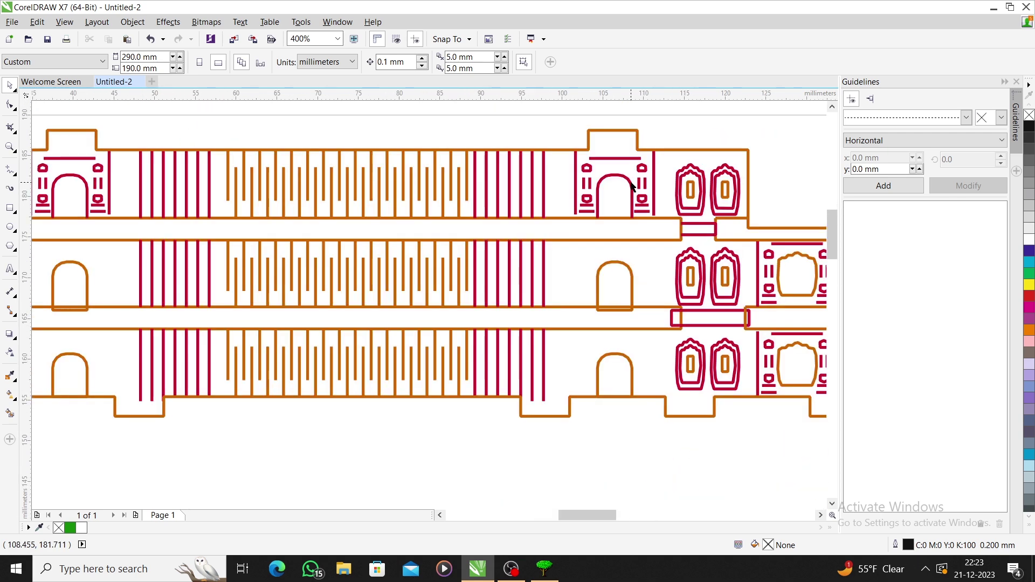
scroll(567, 197, down, 1)
scroll(439, 201, down, 1)
scroll(426, 208, up, 1)
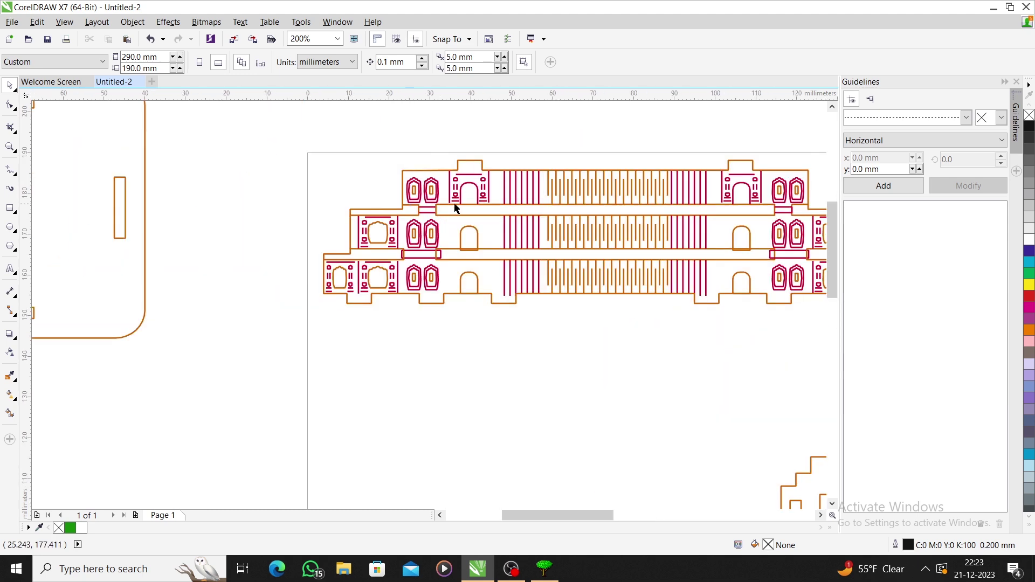
scroll(518, 204, down, 1)
scroll(561, 233, up, 1)
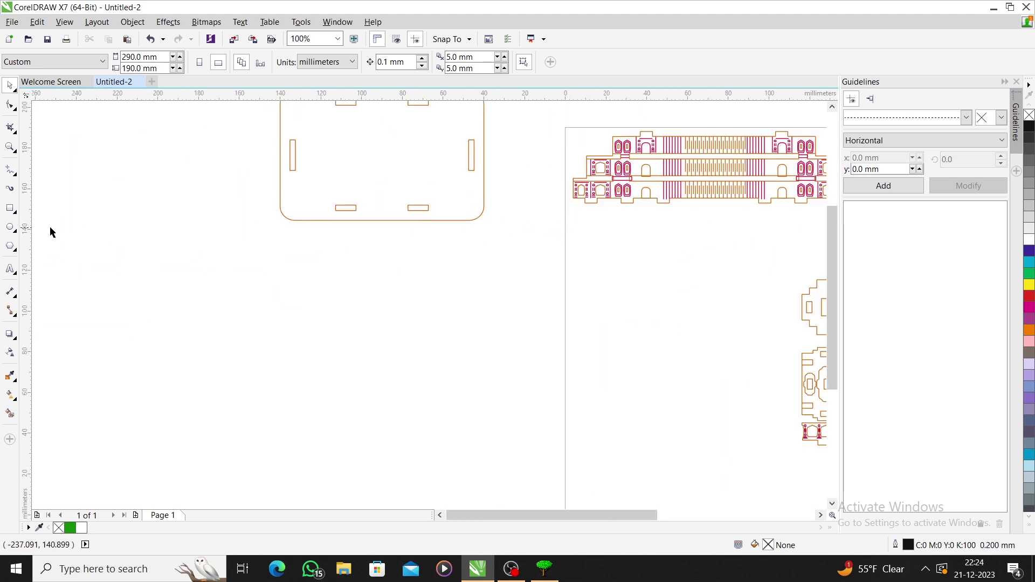
Step: Draw a row of five circles of different sizes in the empty area left of the page
click(11, 227)
drag(65, 258, 111, 303)
mouse_move(125, 268)
mouse_down()
mouse_move(199, 302)
mouse_move(206, 323)
mouse_up()
drag(221, 278, 291, 323)
mouse_move(320, 286)
mouse_down()
mouse_move(381, 347)
mouse_move(391, 309)
mouse_up()
scroll(405, 259, down, 2)
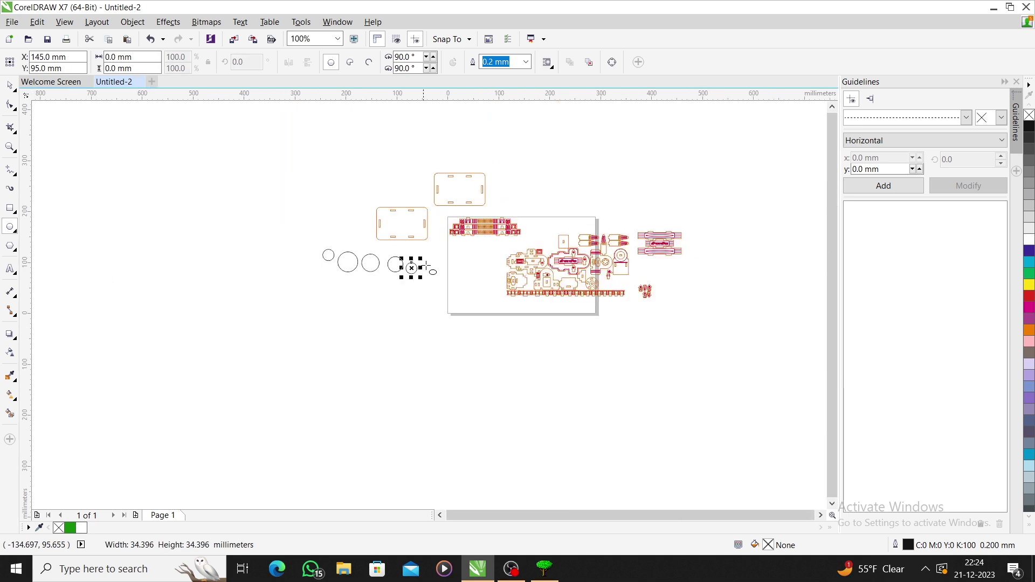
scroll(423, 278, up, 1)
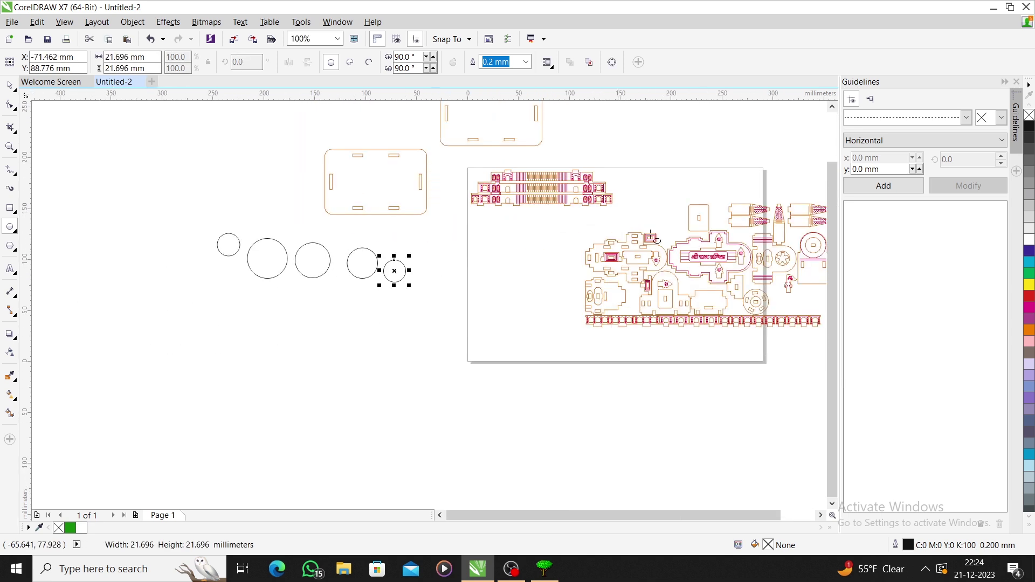
Step: Give all five circles a red outline
right_click(1029, 296)
key(space)
scroll(380, 262, up, 2)
click(375, 273)
shift+click(249, 253)
shift+click(153, 236)
shift+click(81, 224)
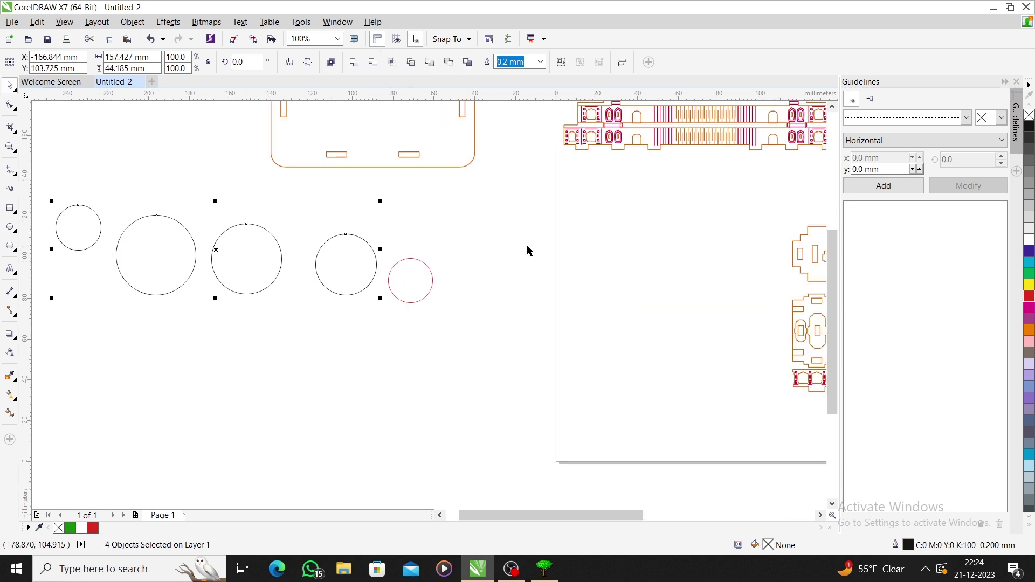
right_click(1030, 300)
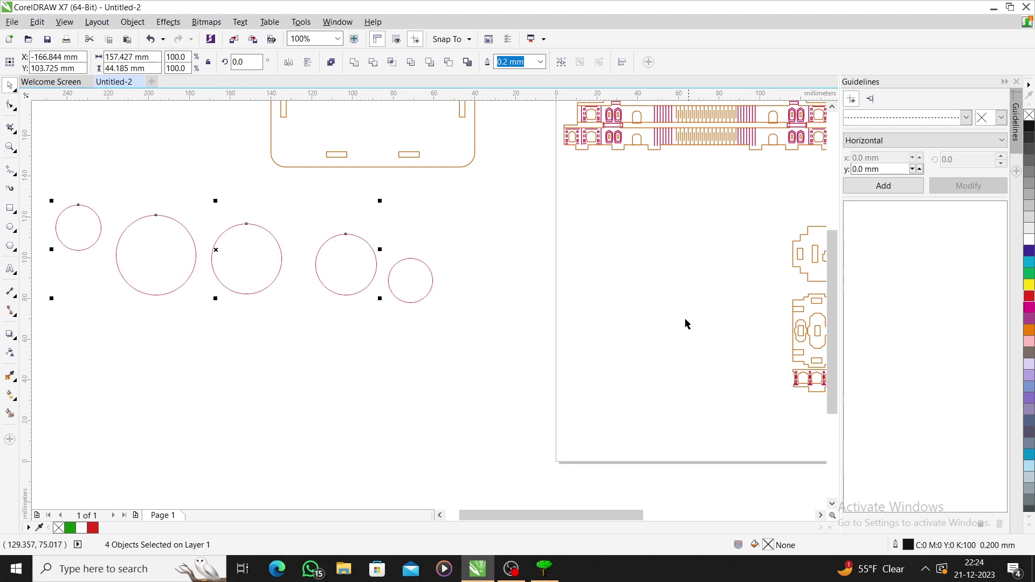
click(609, 303)
Step: Duplicate the row of red circles to make four separate rows left of the page
scroll(439, 266, down, 2)
scroll(423, 257, up, 4)
scroll(422, 257, down, 2)
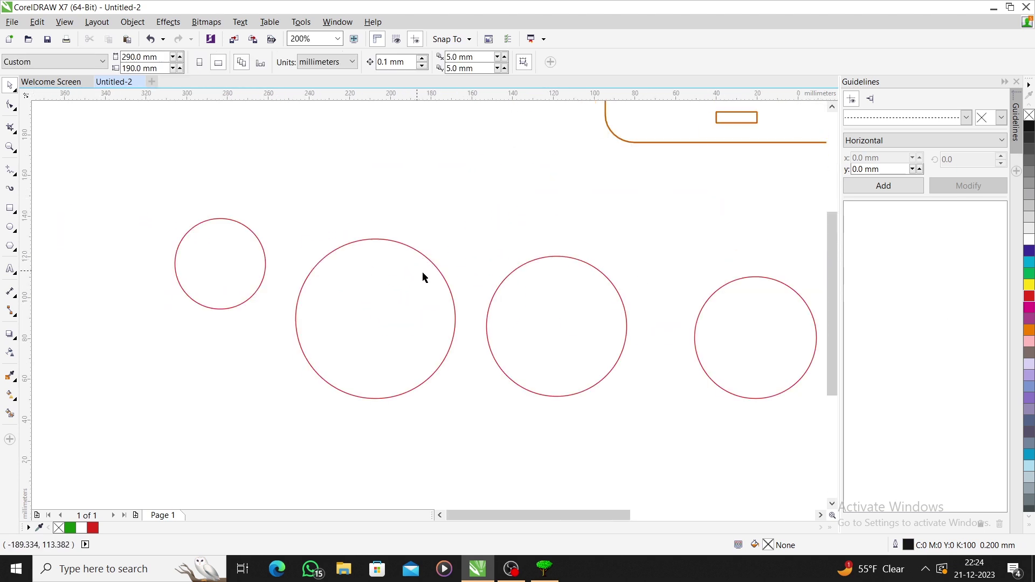
drag(248, 212, 706, 372)
scroll(488, 297, down, 2)
drag(487, 302, 218, 319)
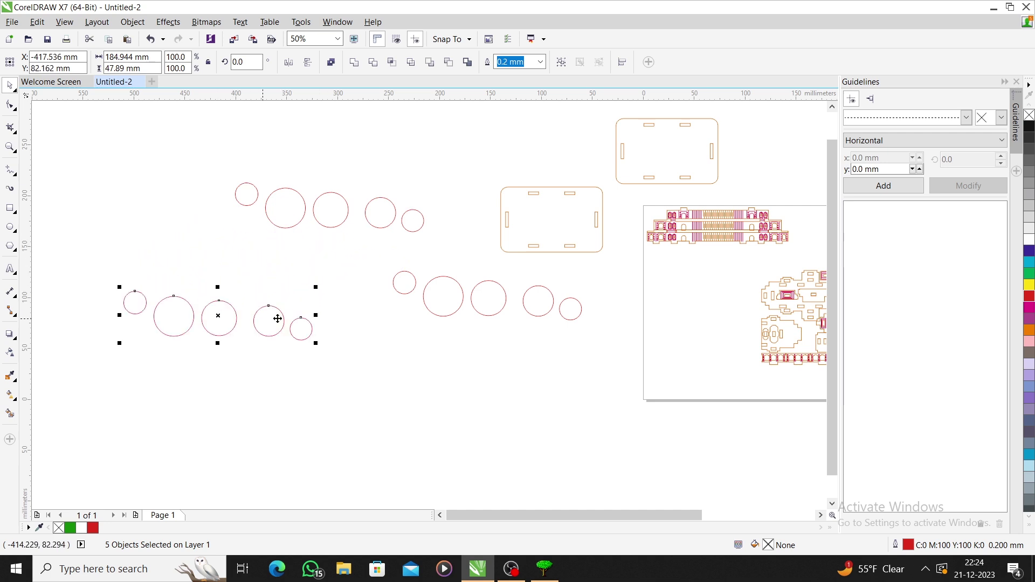
mouse_move(371, 261)
mouse_down()
mouse_move(525, 340)
mouse_move(640, 371)
mouse_up()
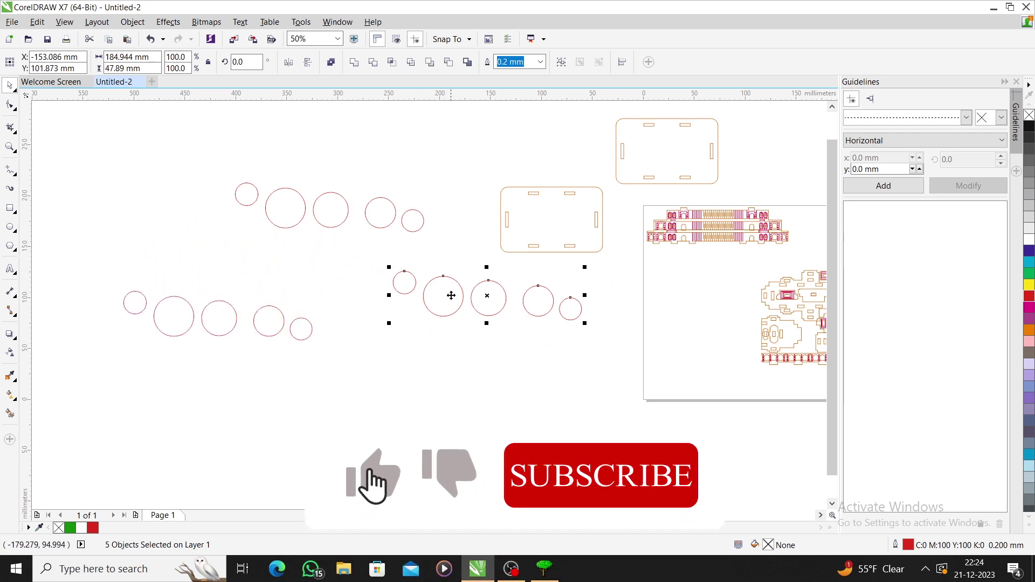
drag(489, 297, 482, 425)
click(351, 303)
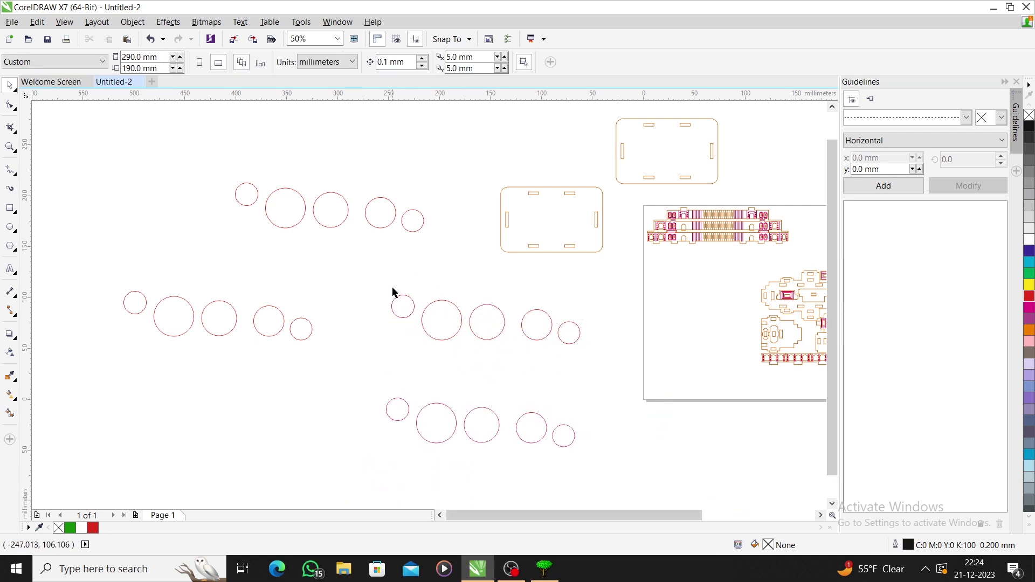
Step: Delete all the rows of red circles left of the page
drag(233, 163, 400, 267)
key(Delete)
drag(86, 266, 779, 480)
key(Delete)
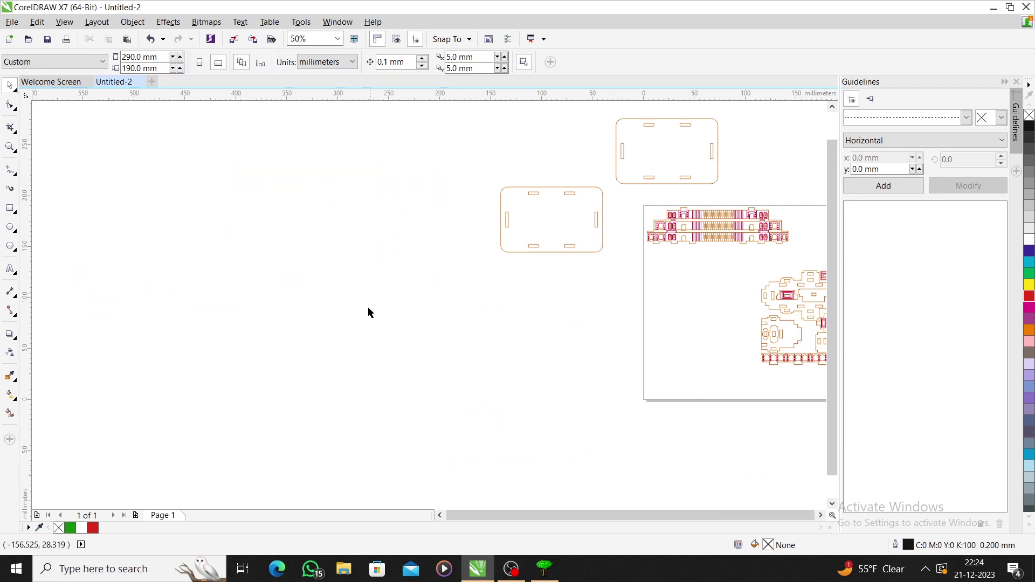
Step: Draw a square about 57 mm wide in the empty area left of the page and fill it red
click(10, 209)
mouse_move(162, 173)
mouse_down()
mouse_move(220, 231)
mouse_move(194, 220)
mouse_move(148, 241)
mouse_up()
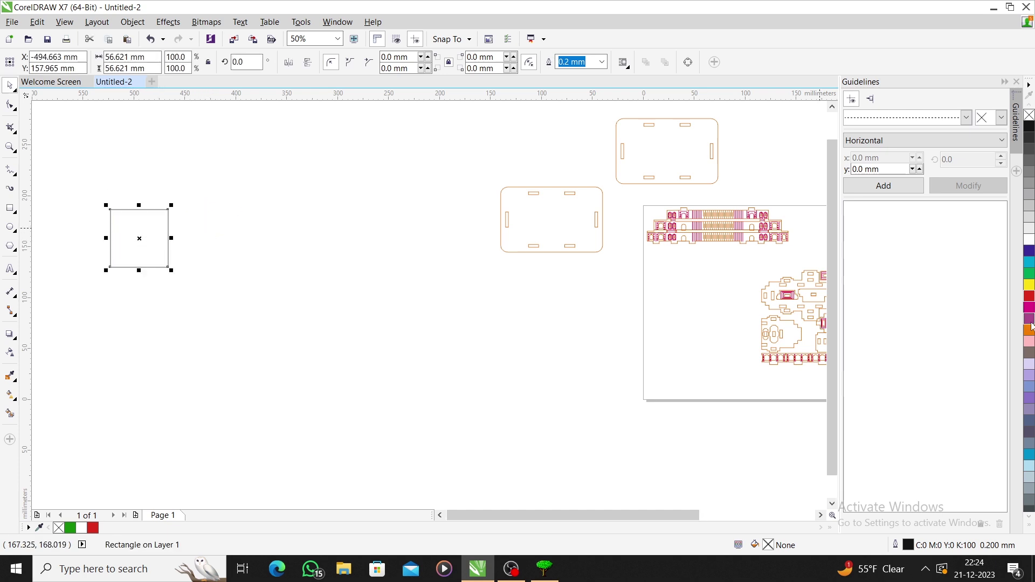
click(1030, 297)
Step: Duplicate the red square twice, arranging the three squares in a triangle
drag(141, 240, 216, 140)
right_click(86, 152)
scroll(286, 296, down, 2)
scroll(259, 266, up, 2)
drag(144, 206, 130, 195)
Step: Copy the three red squares to the area below them and fill the copies dark blue
drag(71, 142, 327, 297)
drag(249, 205, 284, 439)
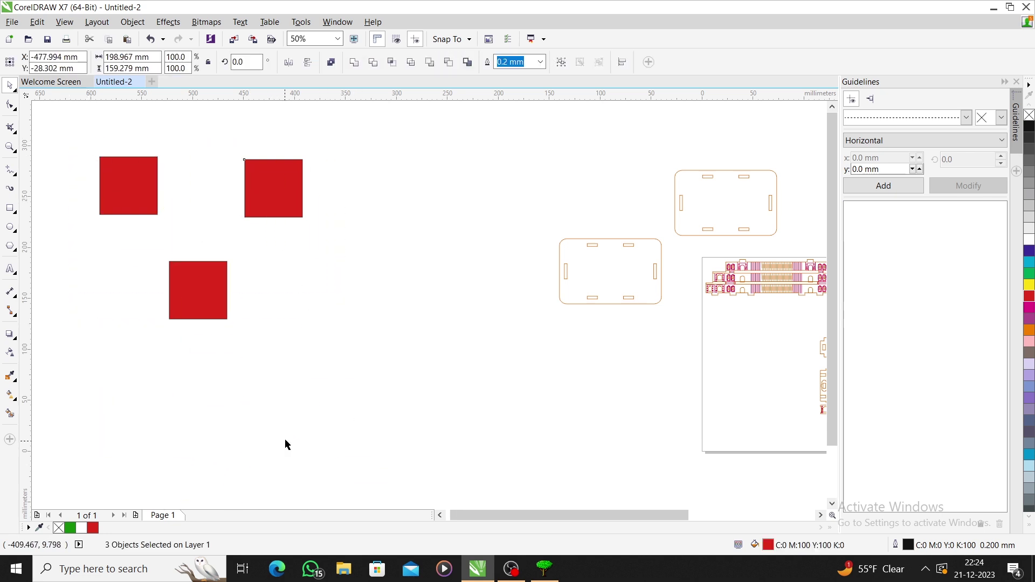
click(308, 62)
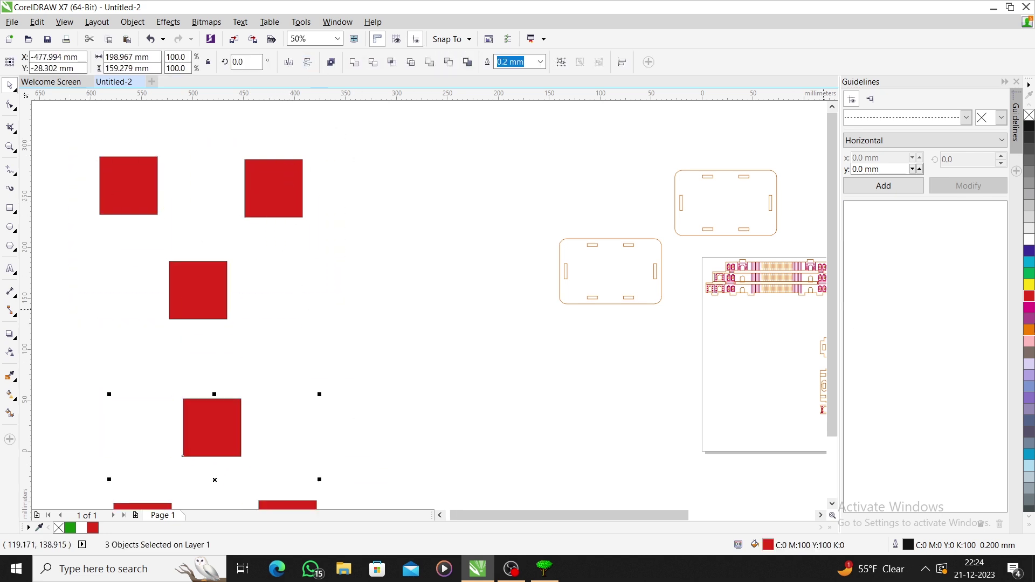
click(1030, 251)
click(509, 330)
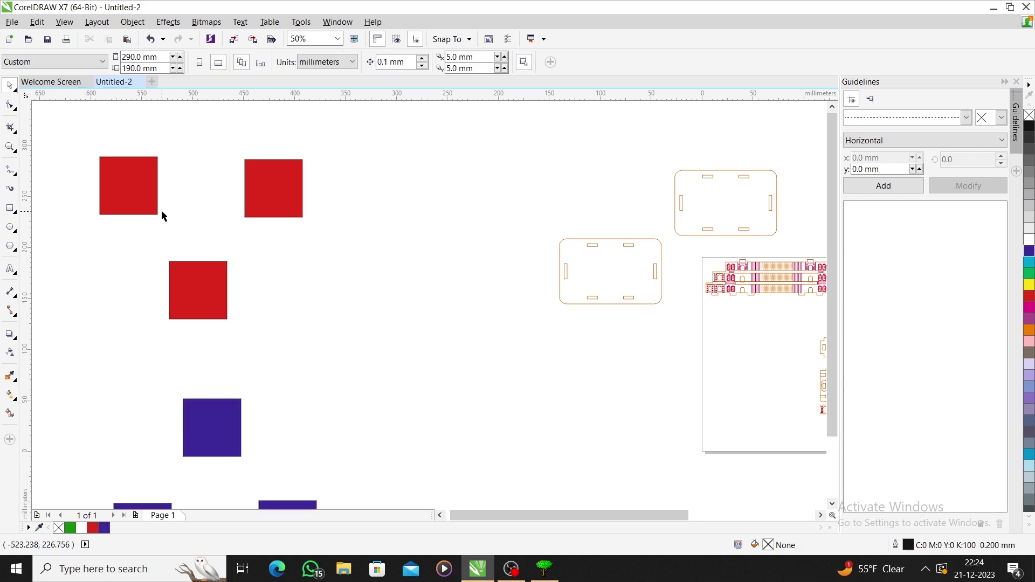
Step: Move the group of three red squares up and to the right, and shift the group of three dark blue squares slightly
scroll(240, 233, down, 2)
scroll(128, 178, up, 2)
drag(121, 157, 451, 330)
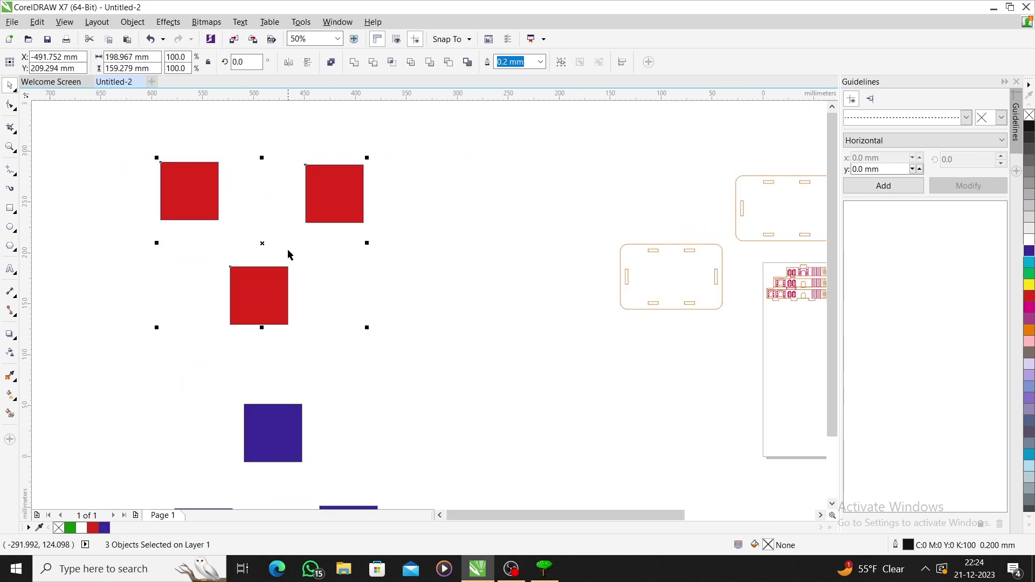
drag(325, 195, 366, 171)
click(505, 231)
scroll(504, 230, down, 2)
drag(315, 306, 520, 426)
drag(391, 333, 356, 342)
click(396, 328)
scroll(407, 325, up, 2)
scroll(394, 320, down, 2)
scroll(365, 329, up, 2)
scroll(390, 291, down, 2)
Step: Give the three red squares a red outline and remove their fill
drag(375, 172, 544, 278)
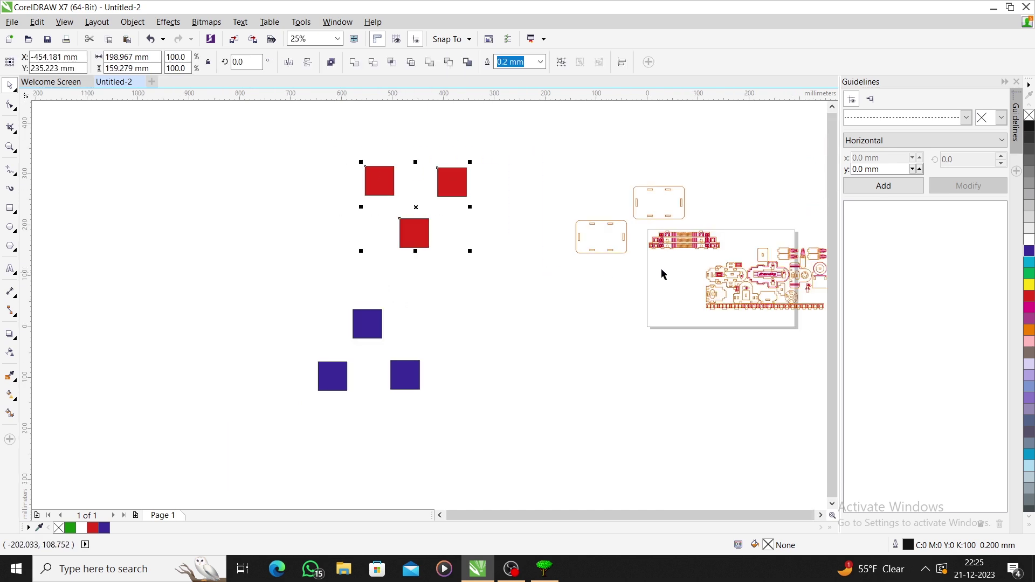
right_click(1030, 296)
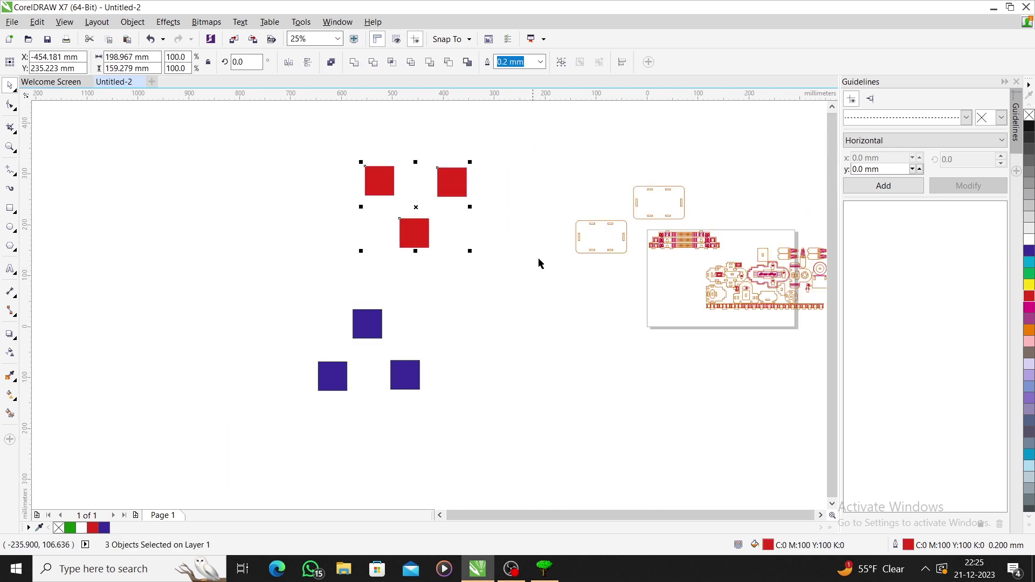
click(1030, 115)
Step: Give the three dark blue squares a dark blue outline and remove their fill
drag(294, 266, 528, 479)
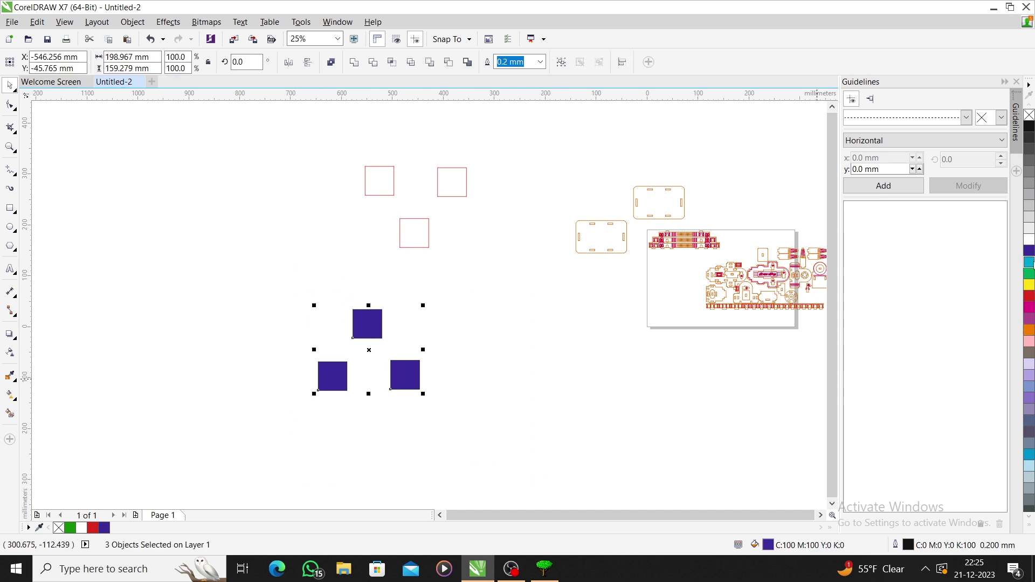
right_click(1030, 252)
click(1030, 114)
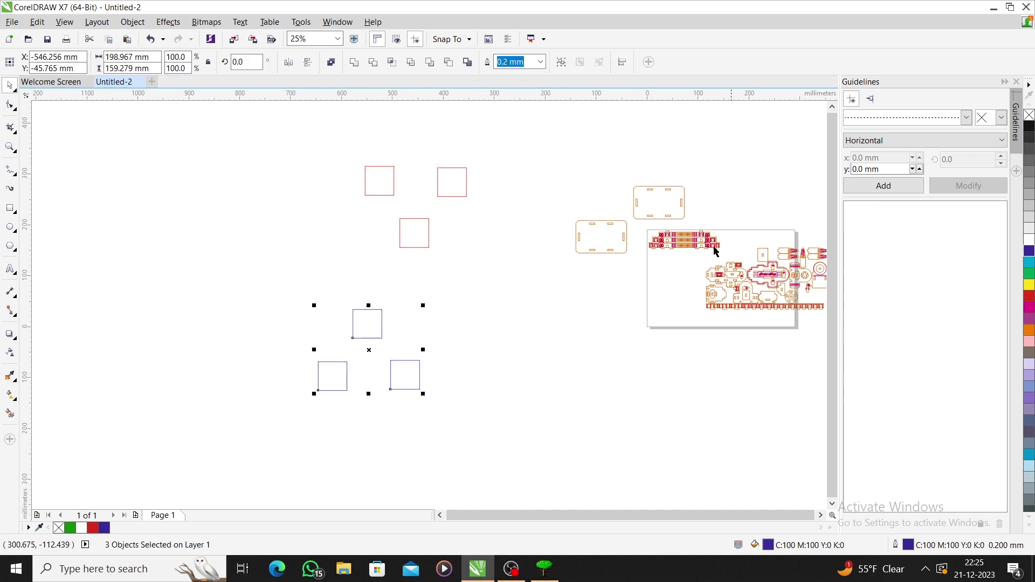
click(617, 299)
Step: Move the two lower blue squares a little further left and down from the upper one
click(367, 333)
drag(347, 372, 331, 378)
click(409, 370)
drag(410, 370, 384, 384)
click(452, 383)
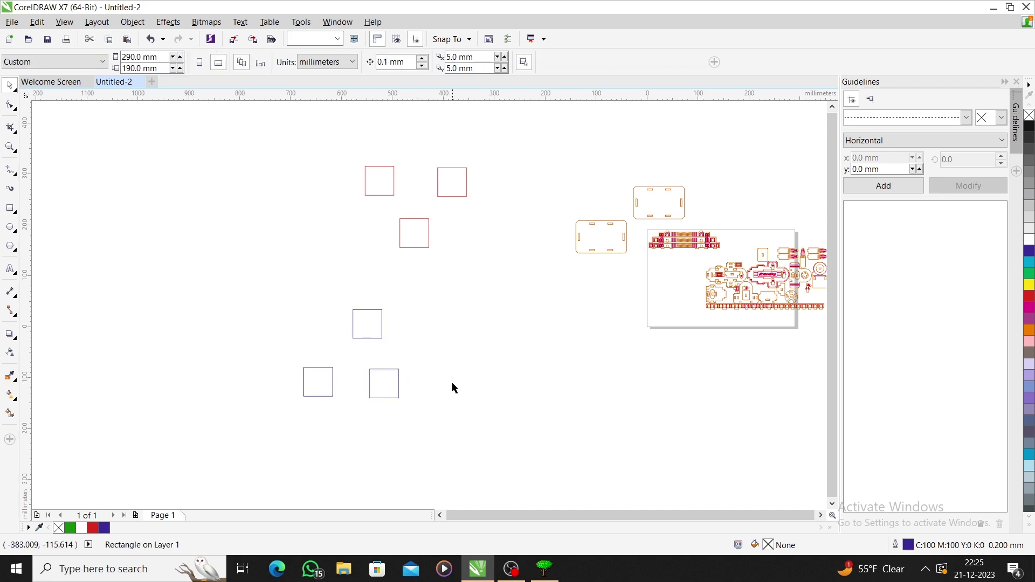
Step: Create a new document, cut all six outlined squares from Untitled-2 and paste them into Untitled-1
click(153, 83)
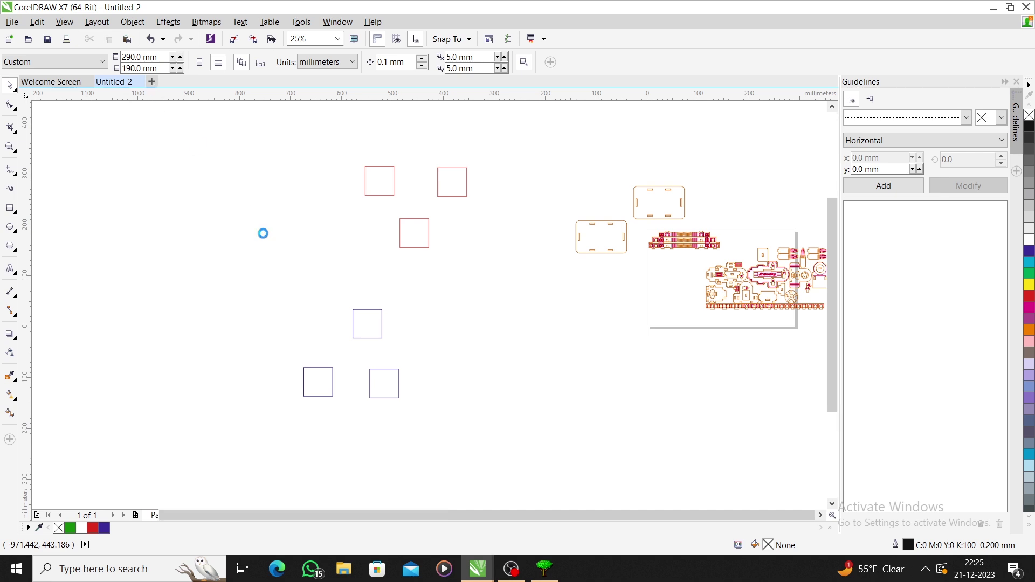
click(113, 88)
drag(323, 163, 442, 326)
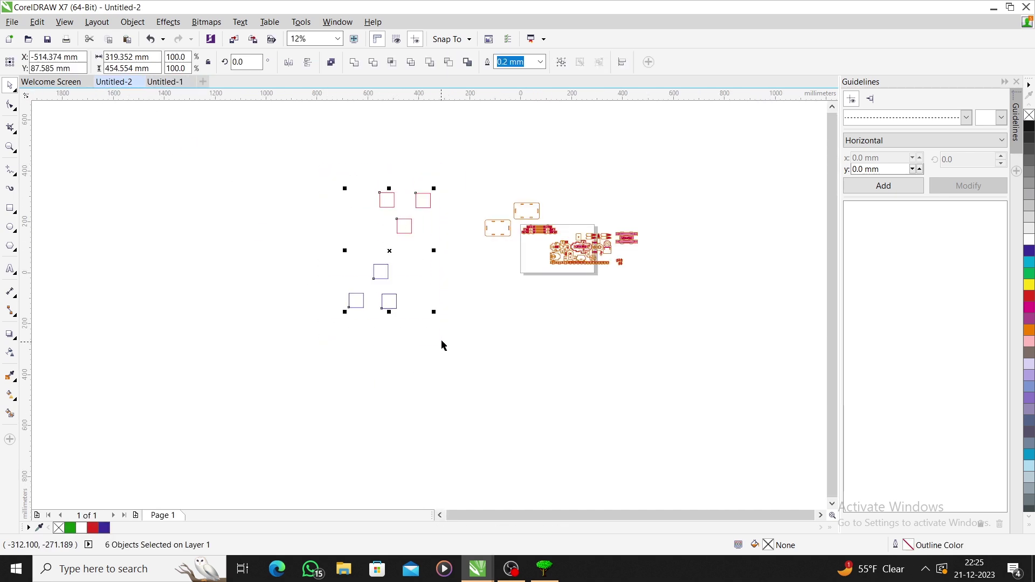
key(ctrl+x)
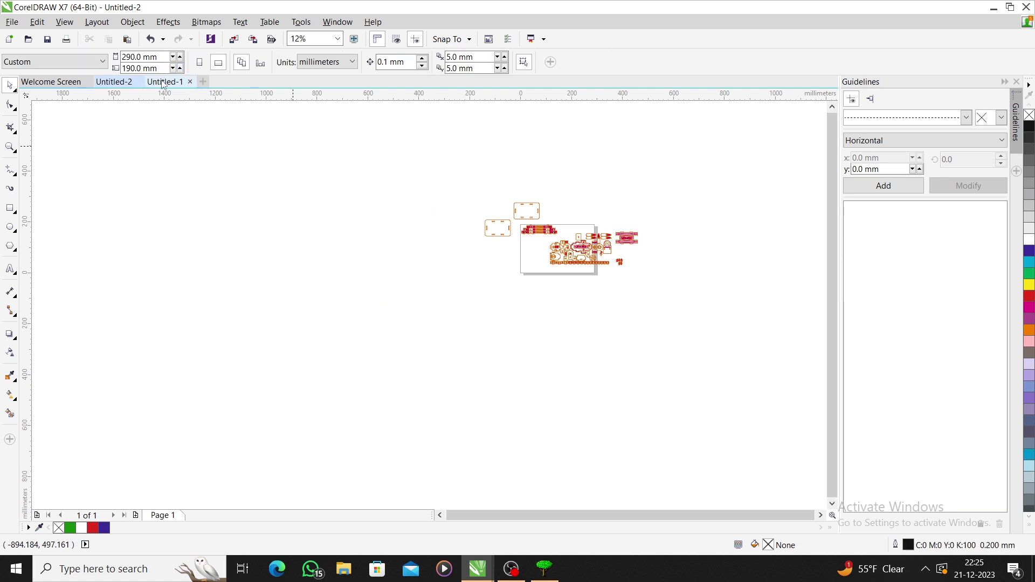
click(165, 81)
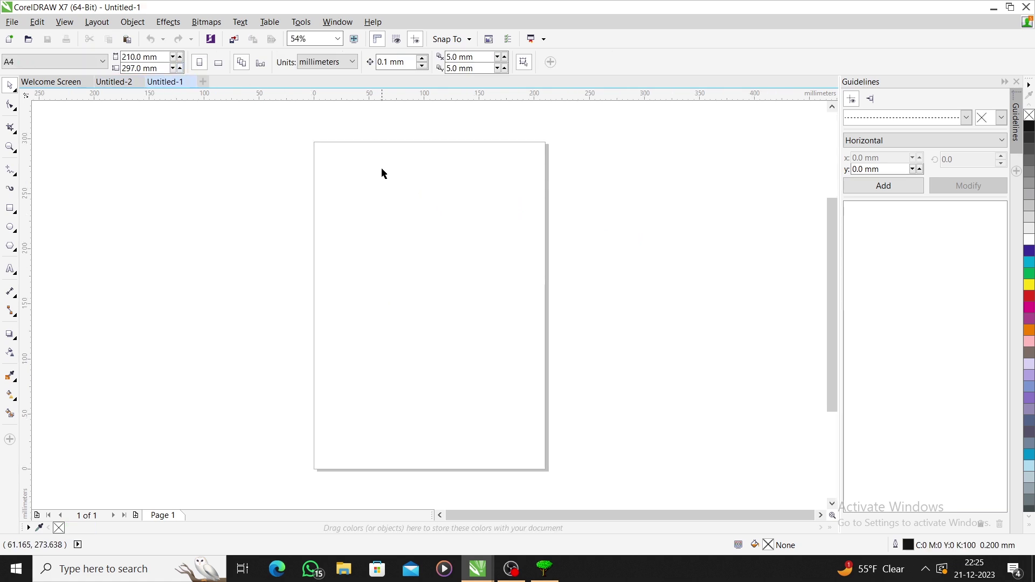
key(ctrl+v)
scroll(506, 189, down, 4)
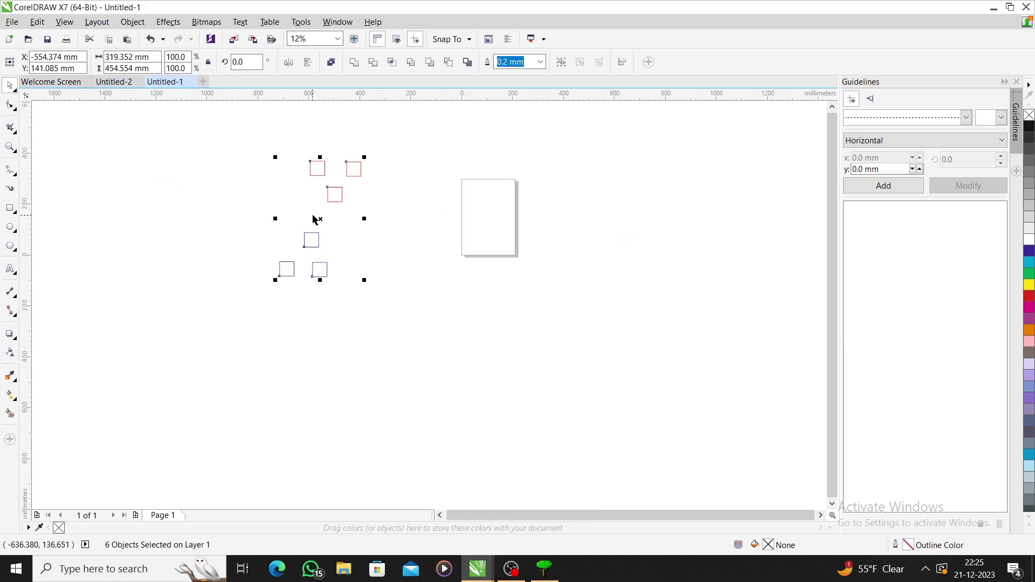
Step: Move the six pasted squares closer to the page in Untitled-1
drag(322, 220, 365, 224)
click(106, 81)
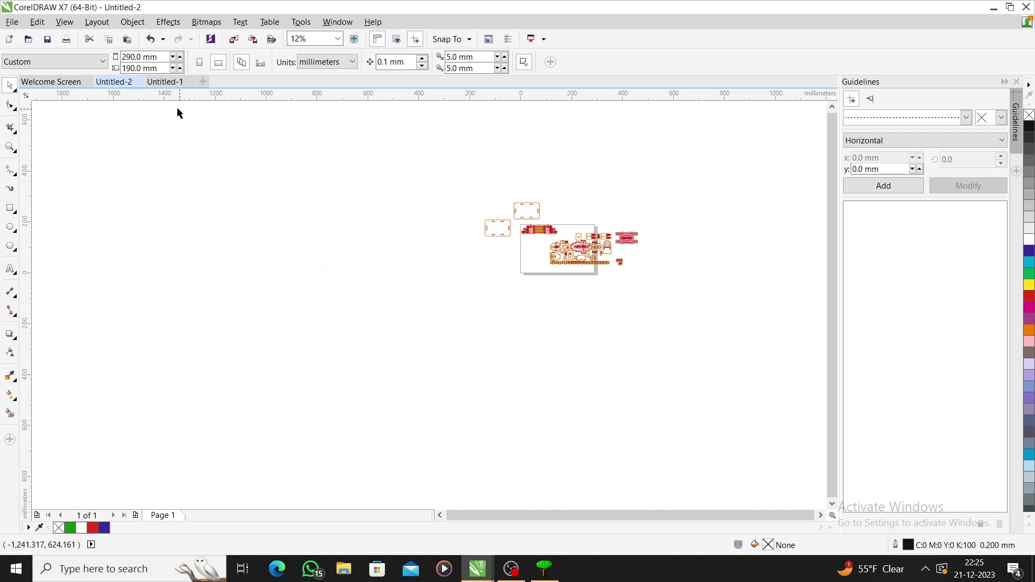
click(165, 81)
scroll(426, 194, up, 2)
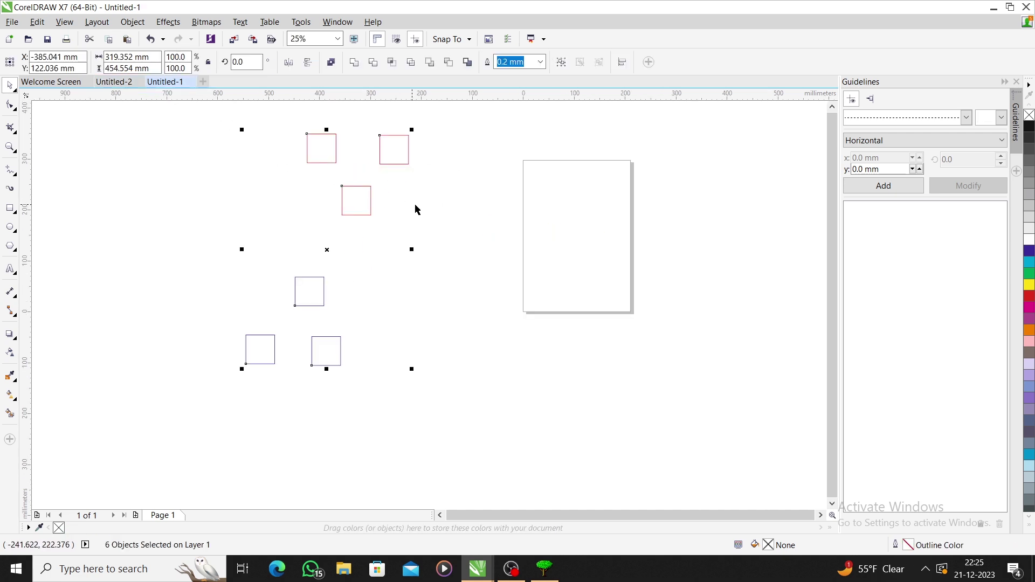
Step: Rearrange the three red squares individually, keeping them in a loose triangle beside the page
click(319, 184)
scroll(320, 184, up, 2)
drag(330, 142, 299, 163)
drag(503, 131, 496, 156)
click(345, 171)
drag(309, 164, 322, 157)
drag(481, 177, 467, 167)
click(407, 231)
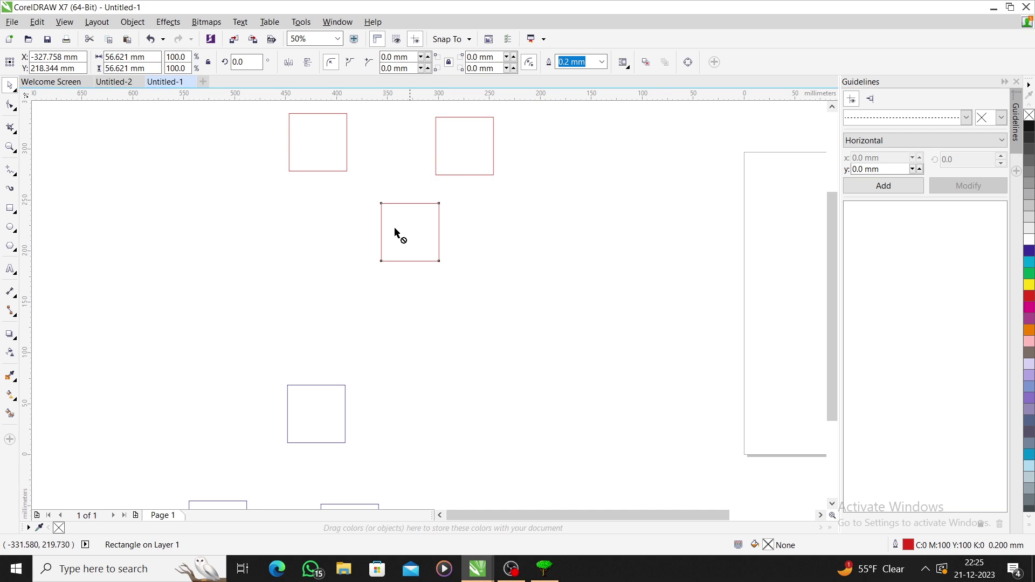
drag(406, 230, 371, 223)
Step: Place a smaller copy of the red square inside each of the three red squares
click(315, 155)
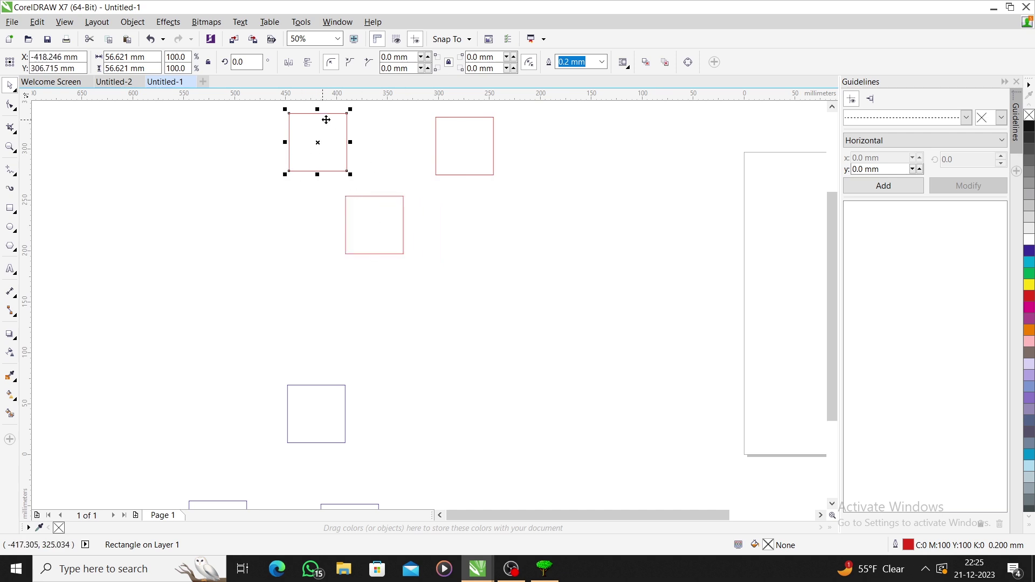
drag(351, 110, 377, 224)
click(354, 178)
click(324, 154)
key(shift+Down)
click(381, 148)
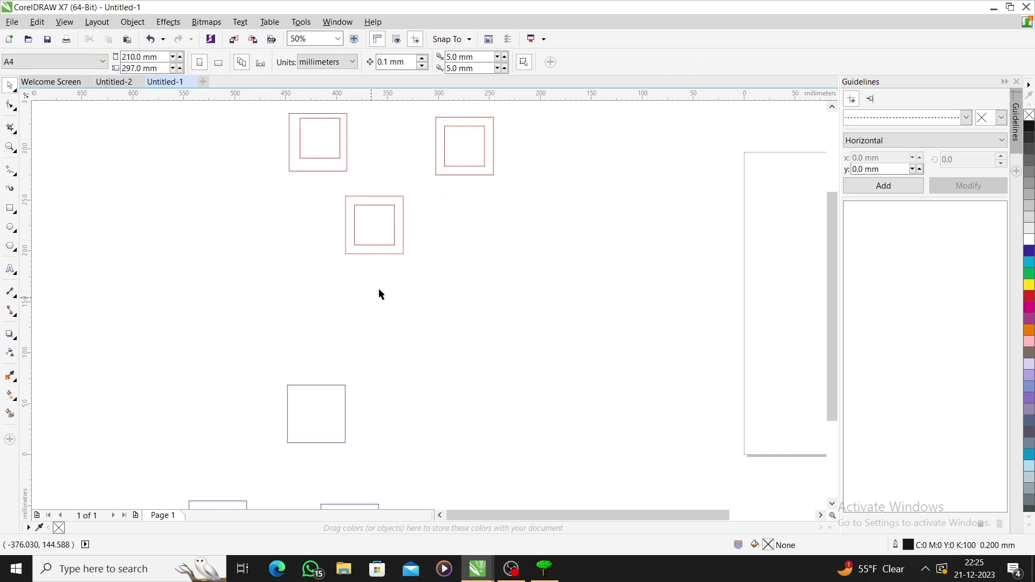
Step: Place a smaller copy, about 30 mm wide, inside each of the three dark blue squares
scroll(361, 369, down, 2)
scroll(361, 369, up, 2)
drag(363, 351, 326, 412)
drag(355, 353, 260, 439)
drag(261, 439, 392, 448)
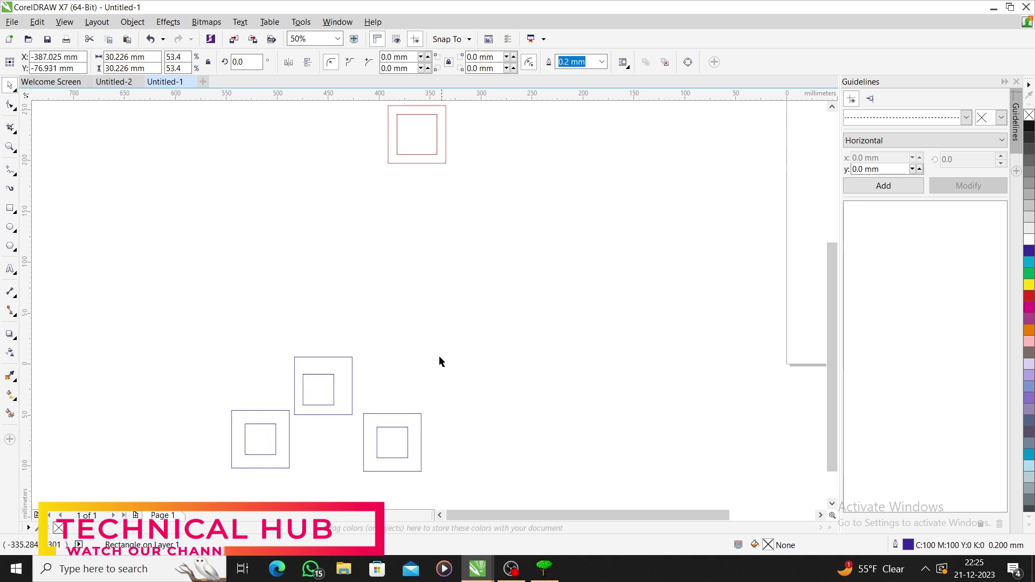
click(444, 363)
Step: Try to move a single square of one nested red pair, and undo the move
scroll(401, 363, down, 1)
scroll(387, 180, up, 2)
scroll(402, 186, down, 1)
drag(368, 239, 339, 232)
key(ctrl+z)
click(436, 246)
Step: Select all the nested red squares together with a surrounding selection, and clear the selection
drag(316, 189, 594, 354)
click(359, 234)
shift+click(349, 236)
shift+click(433, 296)
click(441, 240)
drag(322, 194, 642, 369)
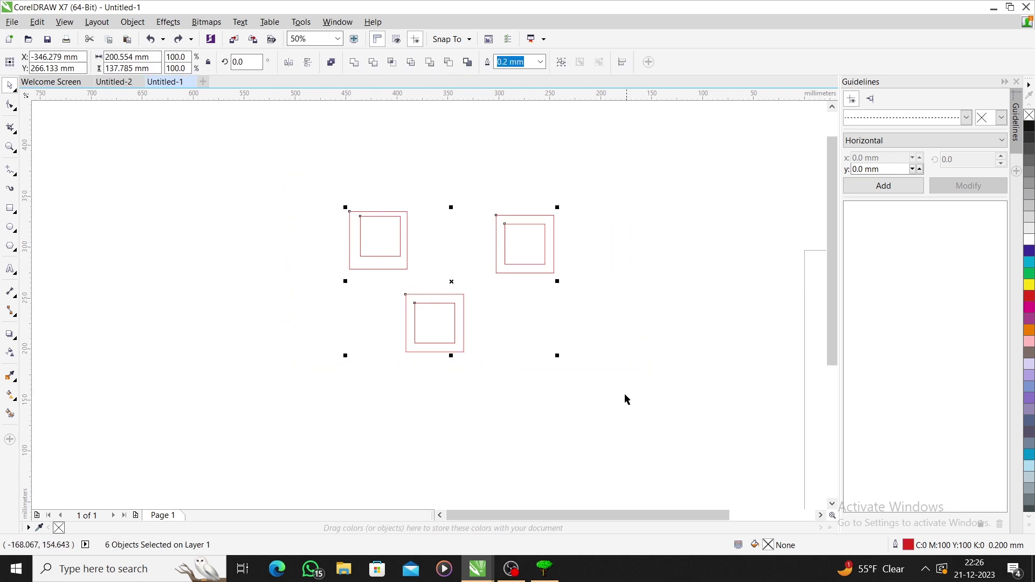
drag(216, 152, 596, 422)
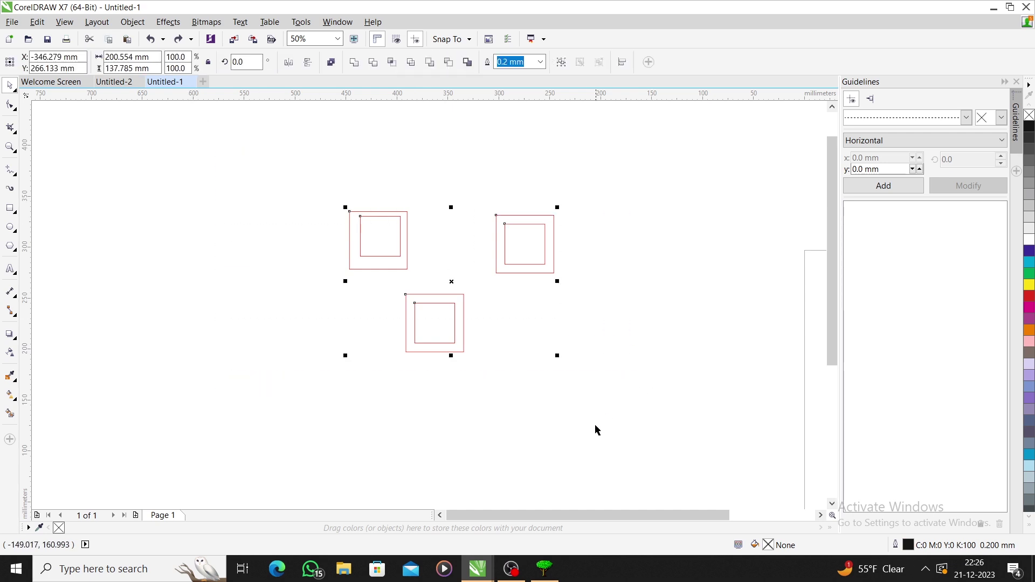
click(552, 302)
scroll(550, 291, down, 1)
scroll(480, 272, up, 1)
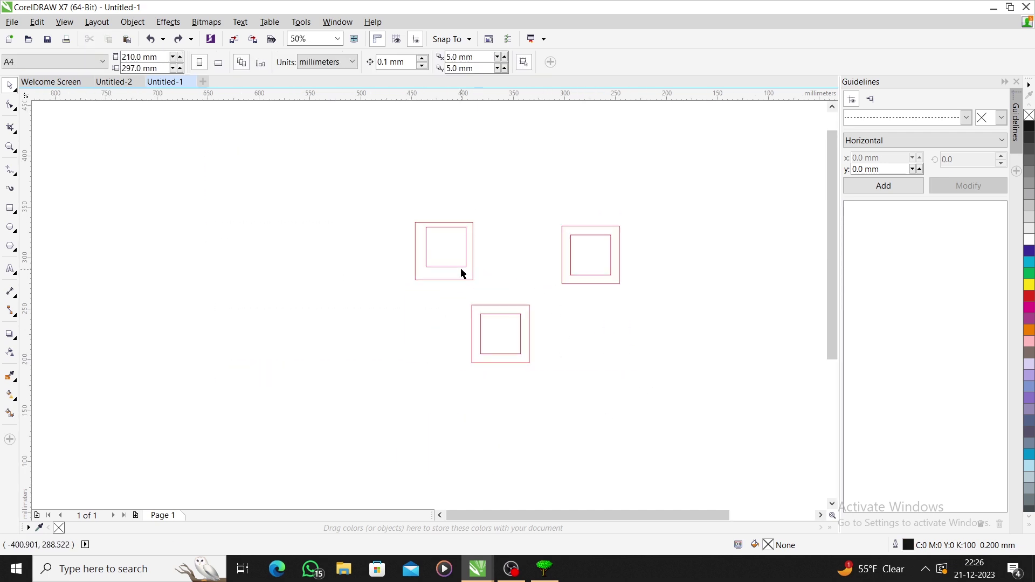
Step: Select the six nested red squares one by one, try moving them together, and undo the move
click(467, 282)
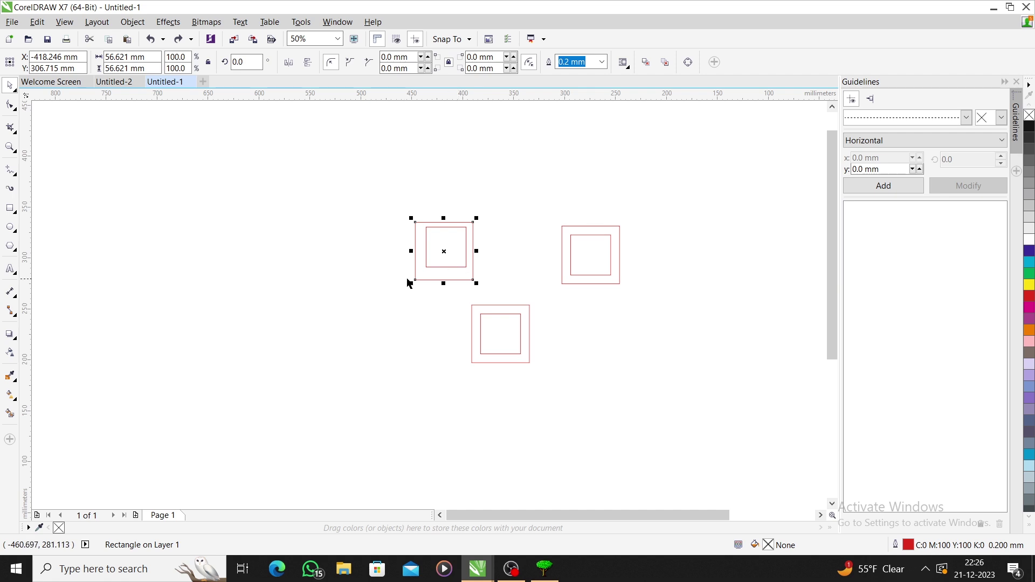
shift+click(427, 261)
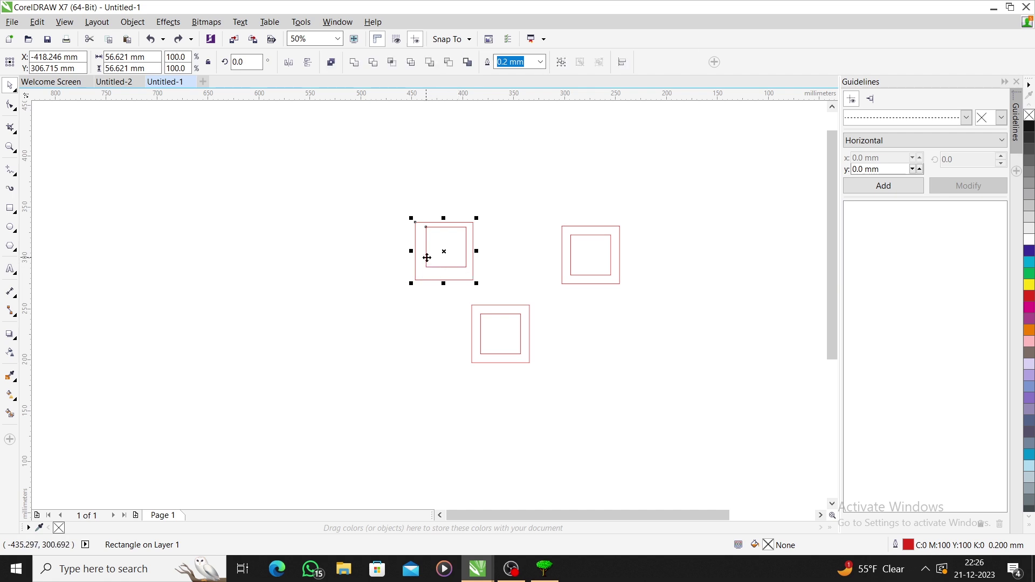
shift+click(495, 318)
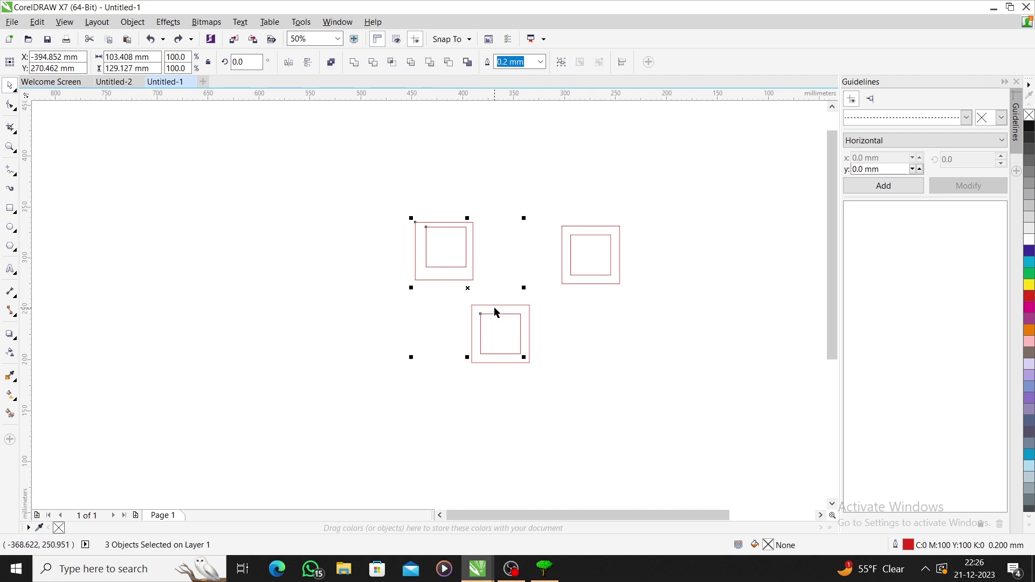
shift+click(564, 240)
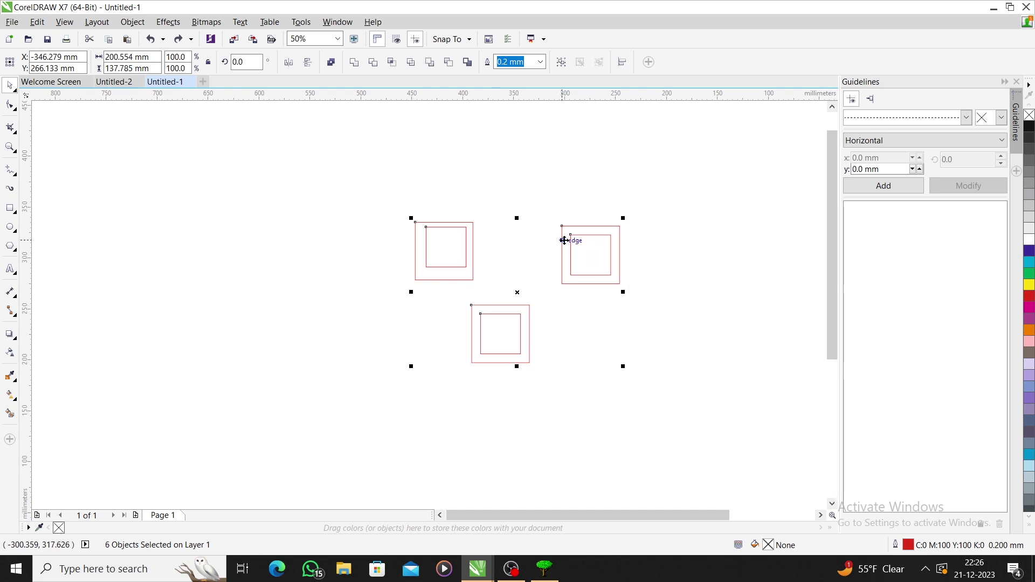
drag(517, 292, 462, 282)
key(ctrl+z)
Step: Combine the six nested red squares into a single curve object
right_click(517, 299)
click(502, 296)
right_click(518, 294)
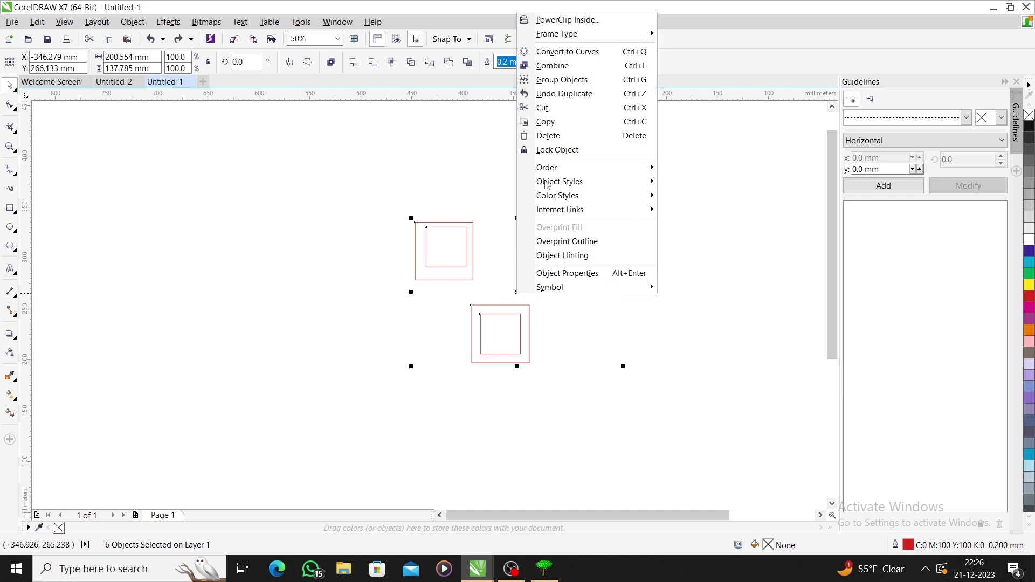
click(613, 114)
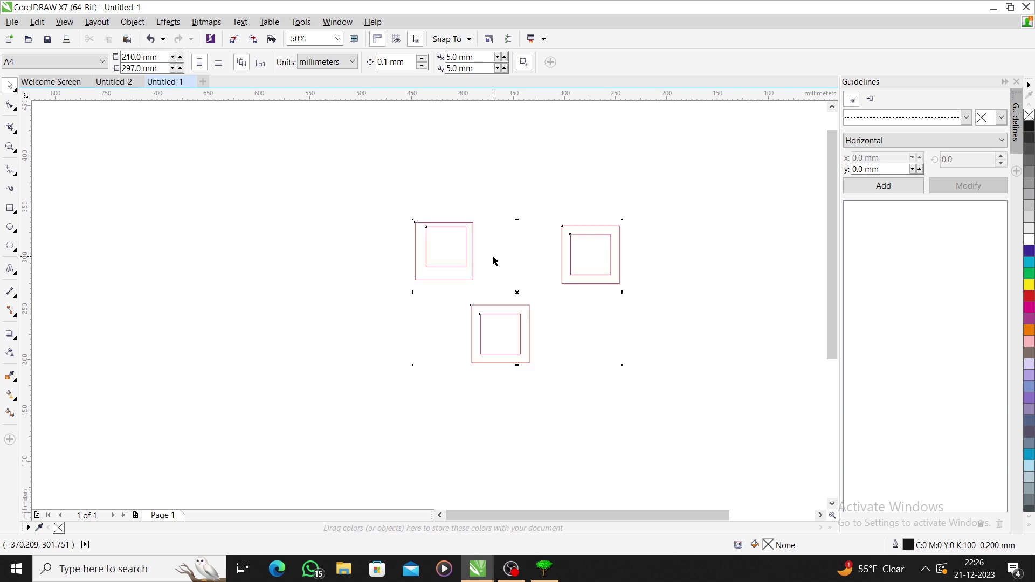
key(ctrl+v)
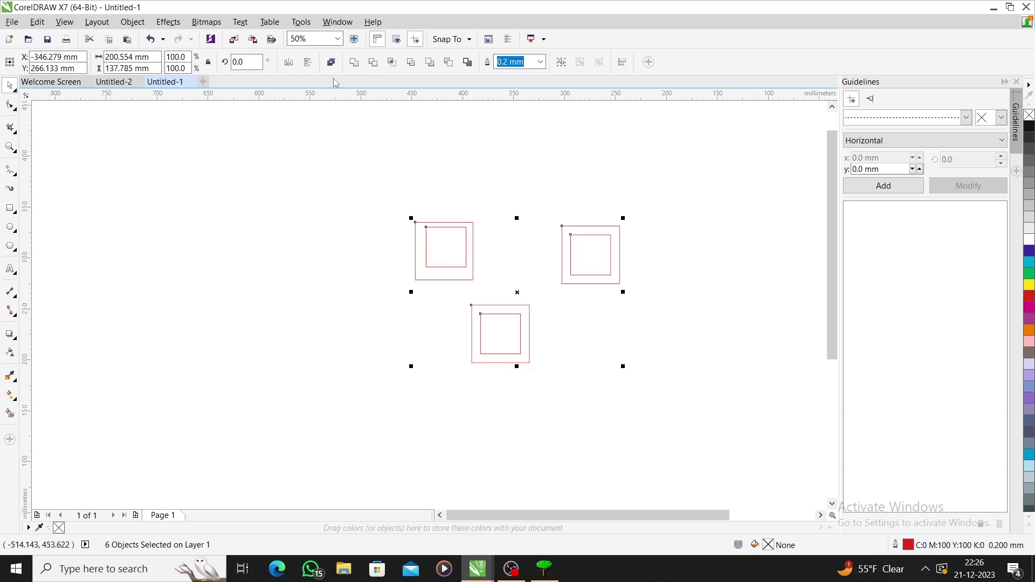
click(362, 199)
click(464, 231)
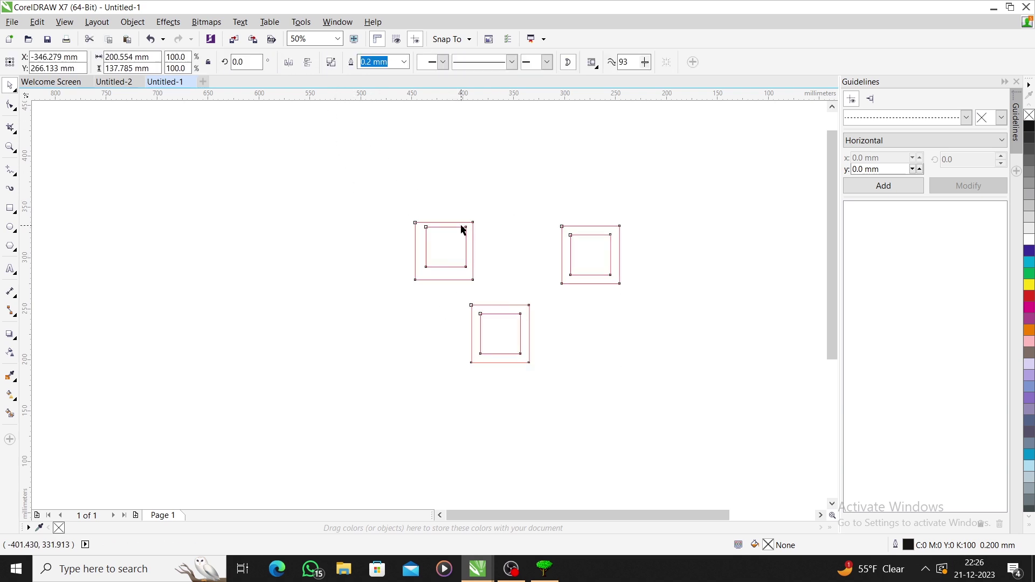
scroll(536, 240, down, 1)
click(515, 366)
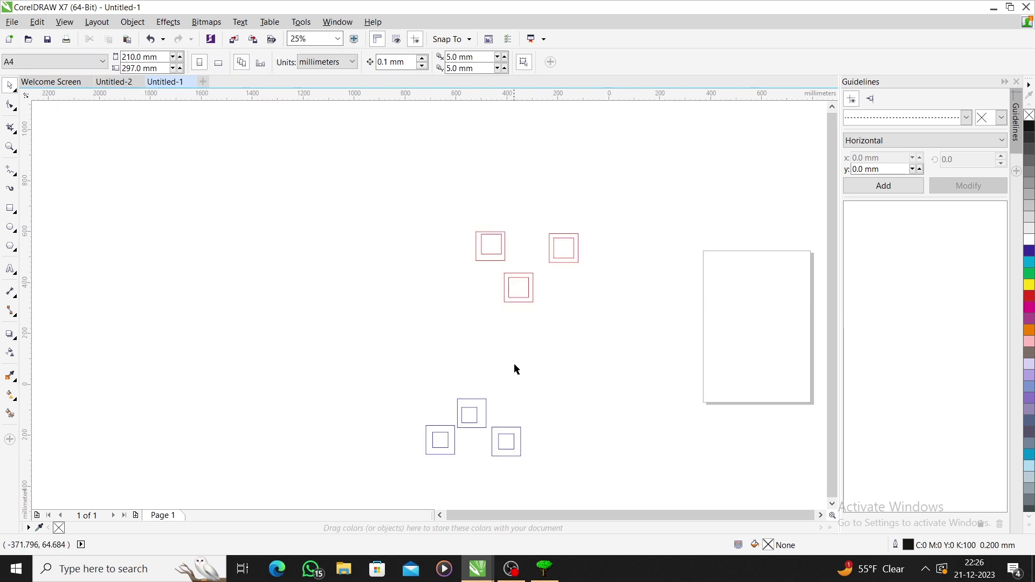
Step: Combine the six nested dark blue squares into a single curve object
scroll(512, 388, down, 1)
scroll(510, 405, up, 1)
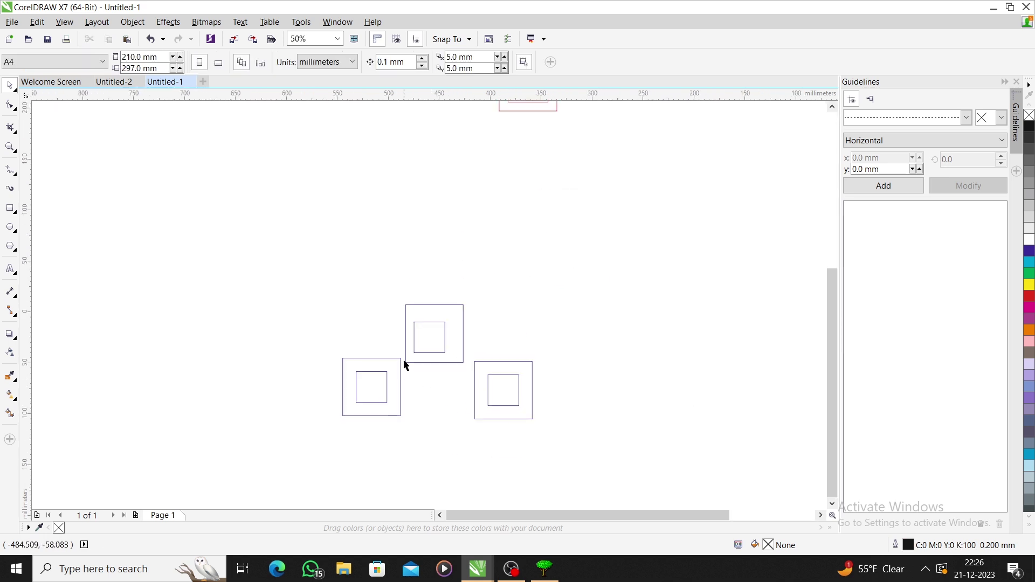
click(426, 324)
drag(298, 286, 582, 452)
click(434, 294)
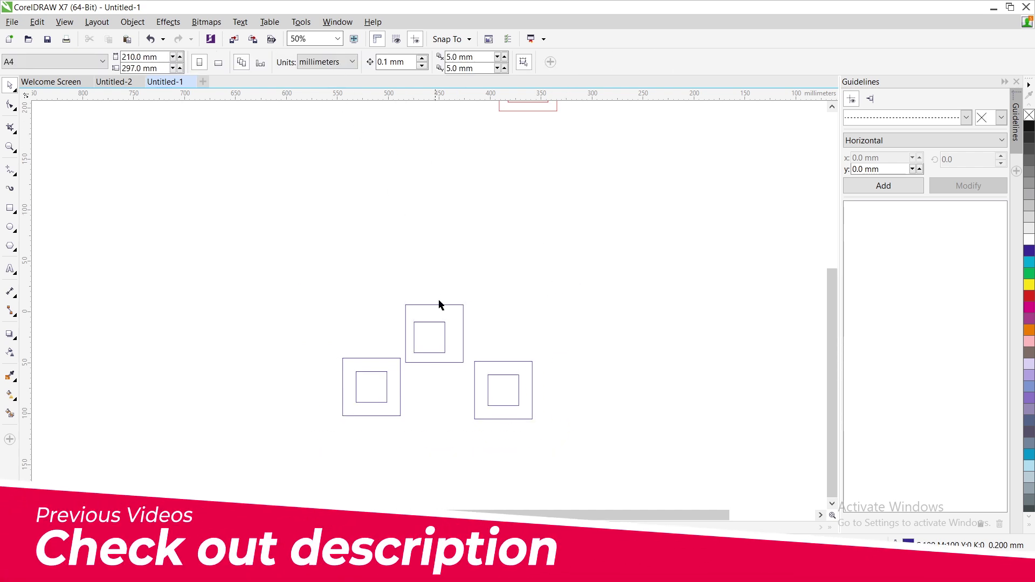
scroll(439, 300, down, 1)
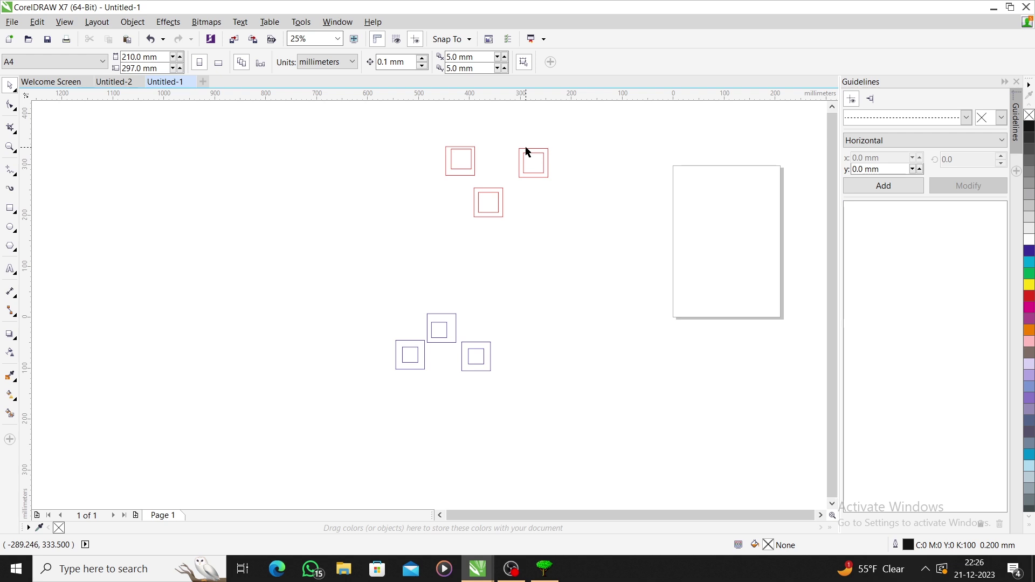
click(505, 215)
click(440, 326)
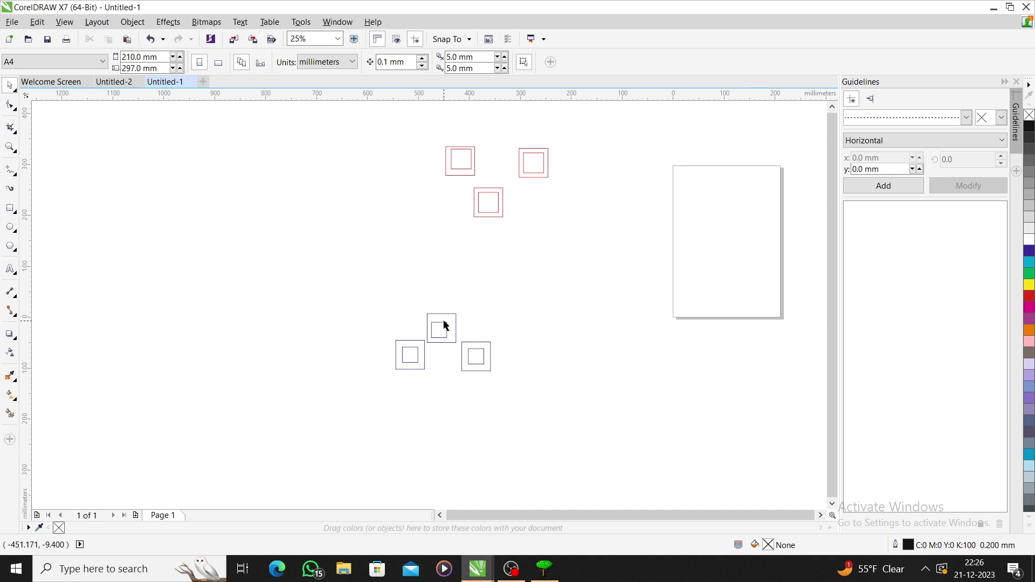
Step: Move the combined dark blue squares onto the A4 page and set the page orientation to landscape
drag(452, 321, 740, 236)
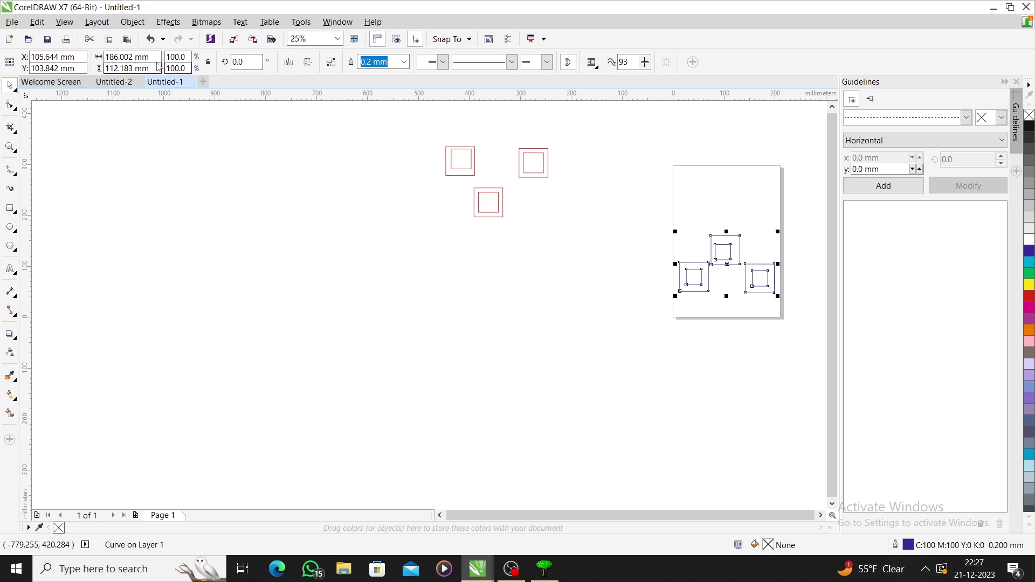
key(Escape)
click(219, 62)
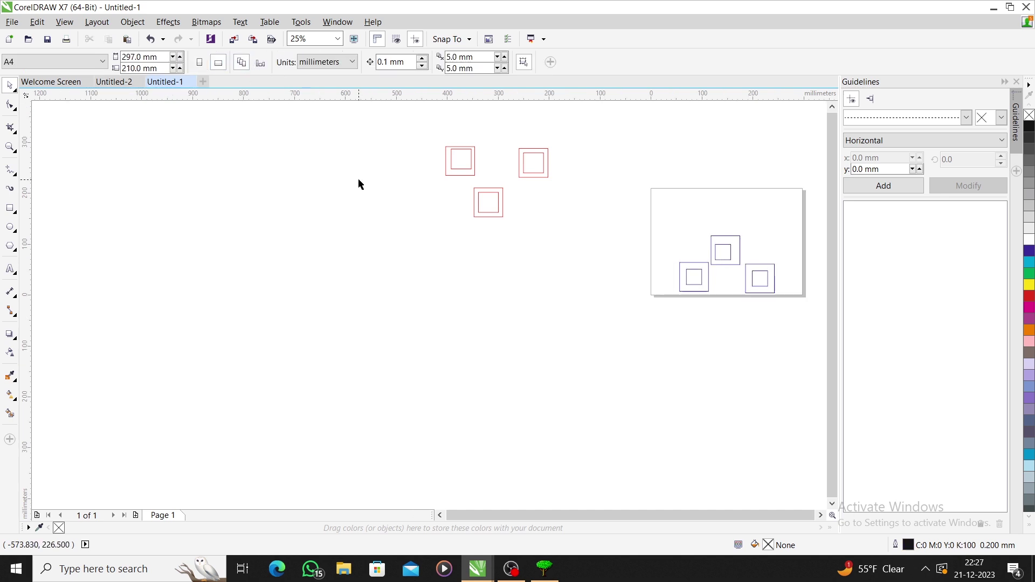
Step: Shift the combined dark blue squares slightly on the page and move the combined red squares onto the page
drag(704, 254, 688, 251)
drag(405, 143, 571, 221)
drag(552, 164, 805, 206)
Step: Mirror the combined red squares horizontally and fit them inside the page above the dark blue squares
click(309, 62)
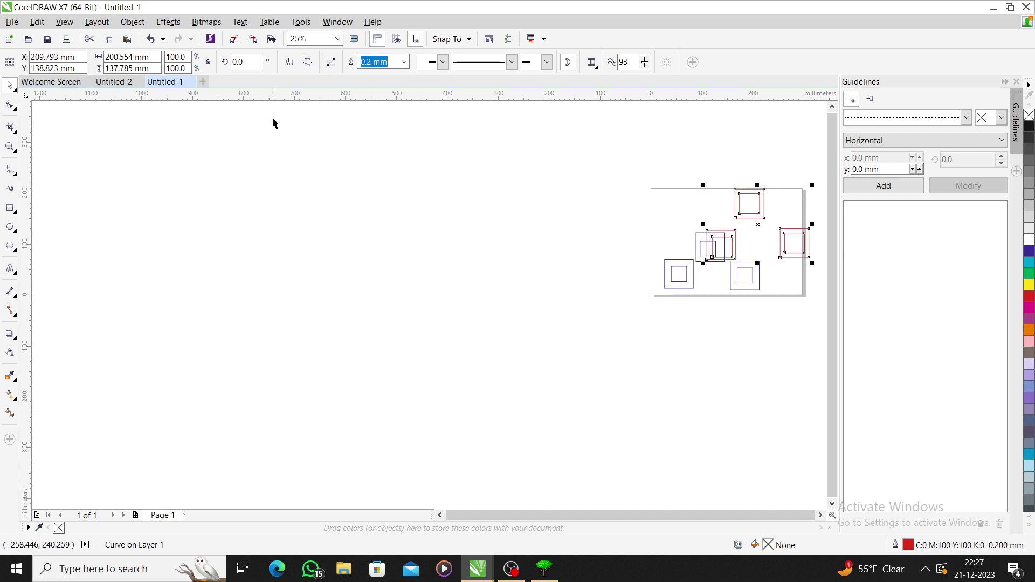
click(289, 63)
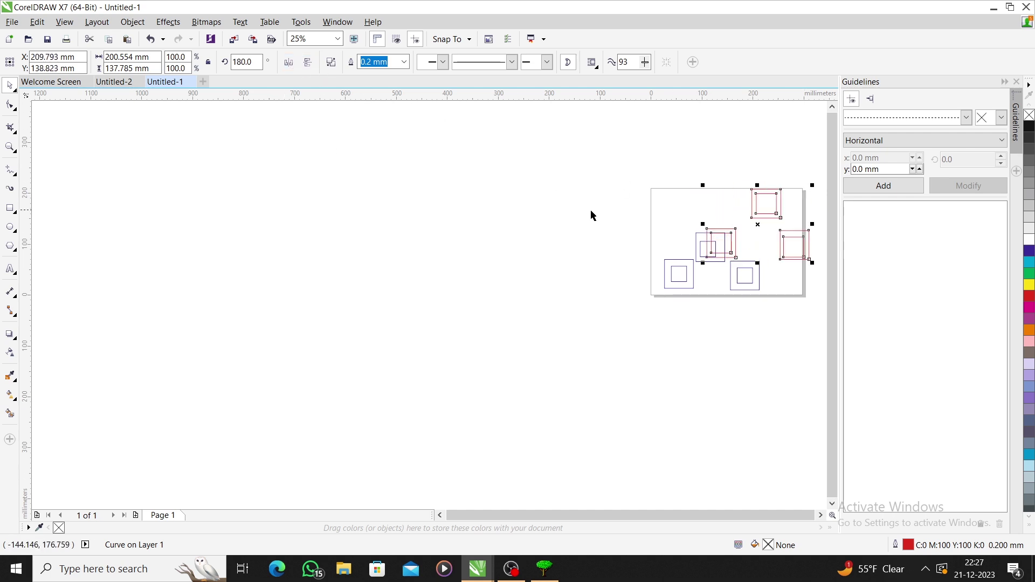
click(310, 64)
drag(760, 226, 742, 224)
scroll(600, 213, up, 1)
scroll(210, 157, down, 1)
scroll(480, 206, up, 1)
click(512, 244)
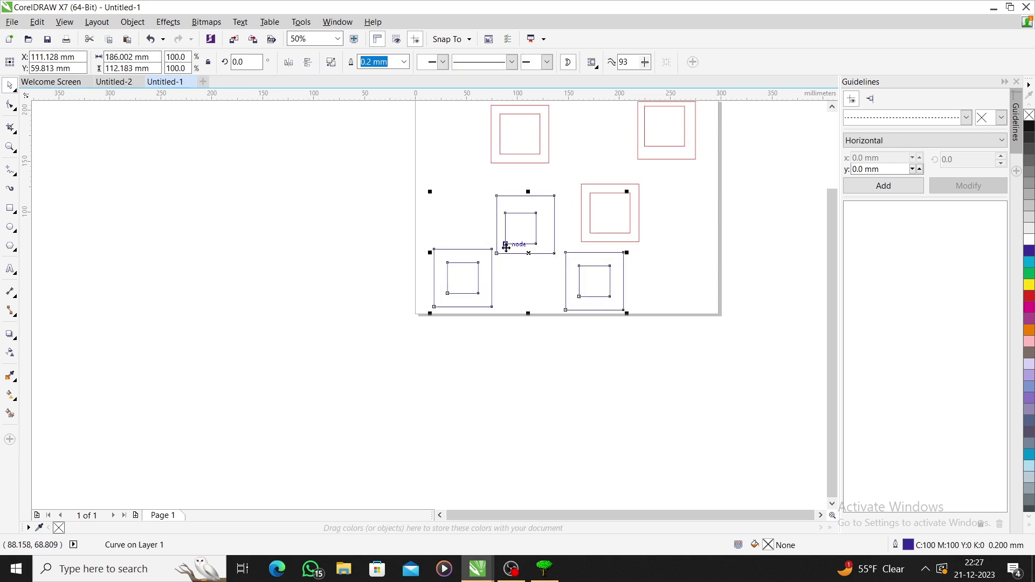
click(474, 325)
Step: Try grouping and then combining the red and dark blue curves, undoing each operation
scroll(502, 302, down, 2)
scroll(516, 294, up, 2)
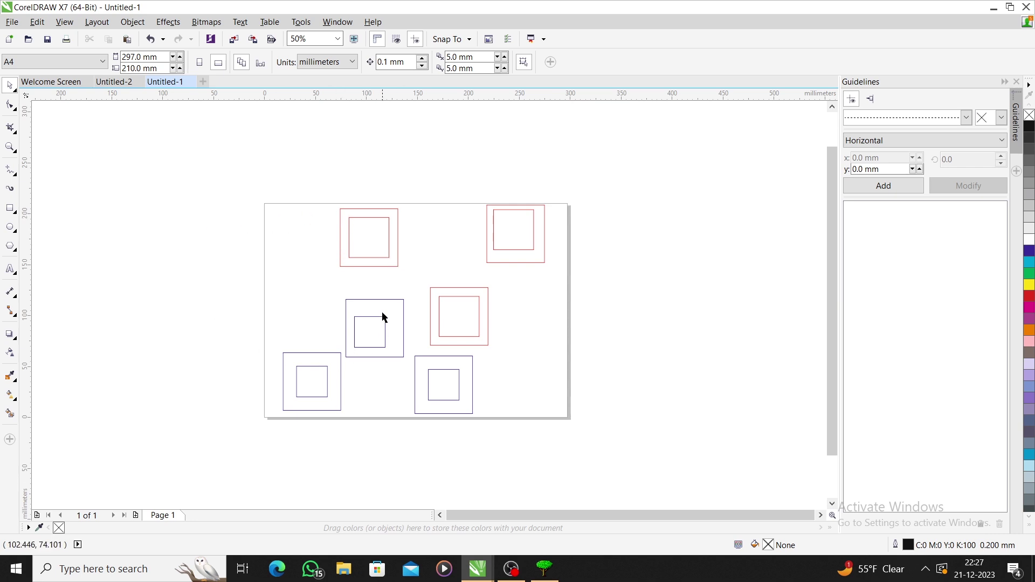
mouse_move(220, 165)
mouse_down()
mouse_move(577, 406)
mouse_move(590, 436)
mouse_up()
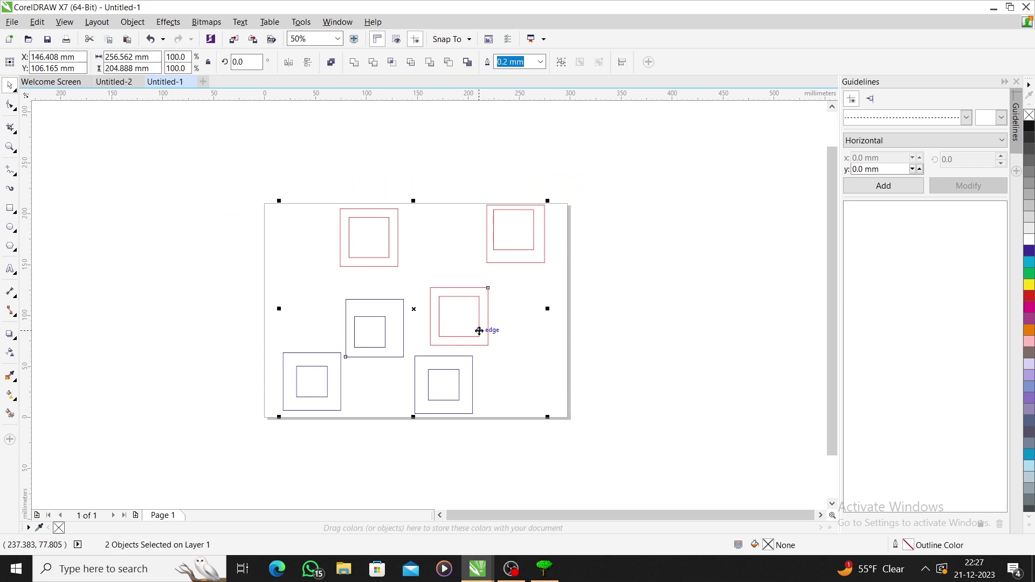
click(564, 64)
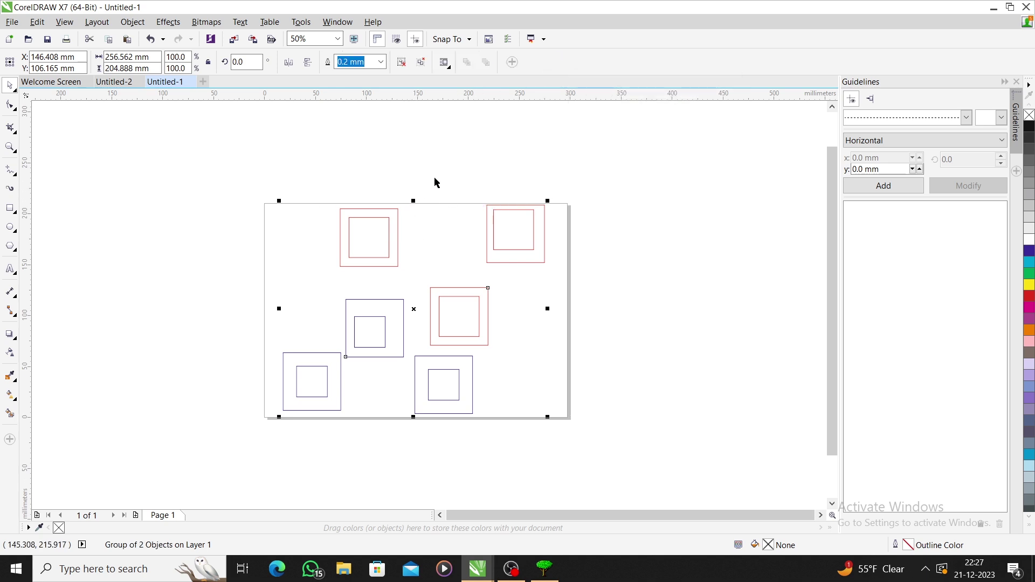
key(ctrl+z)
click(331, 62)
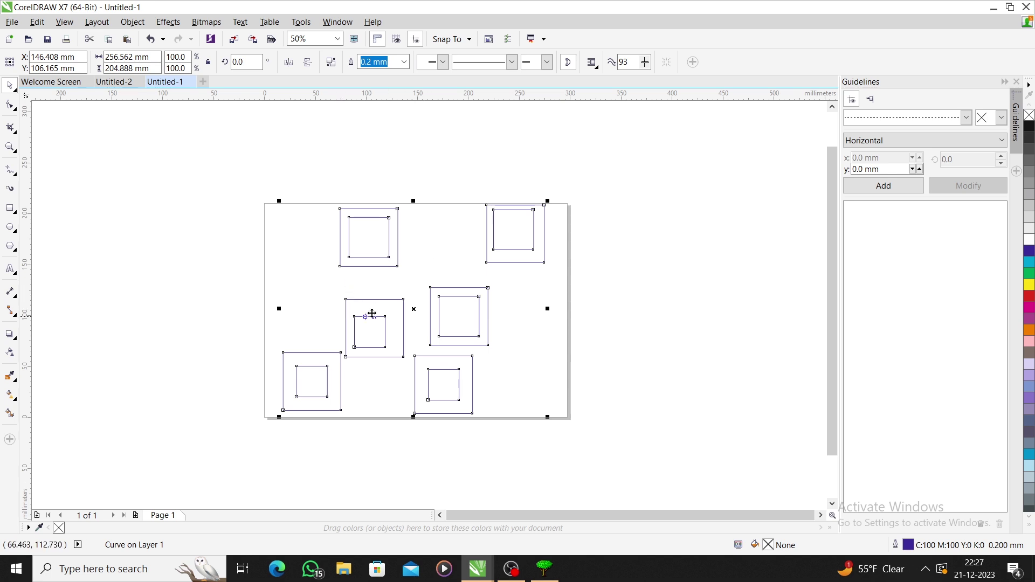
key(ctrl+z)
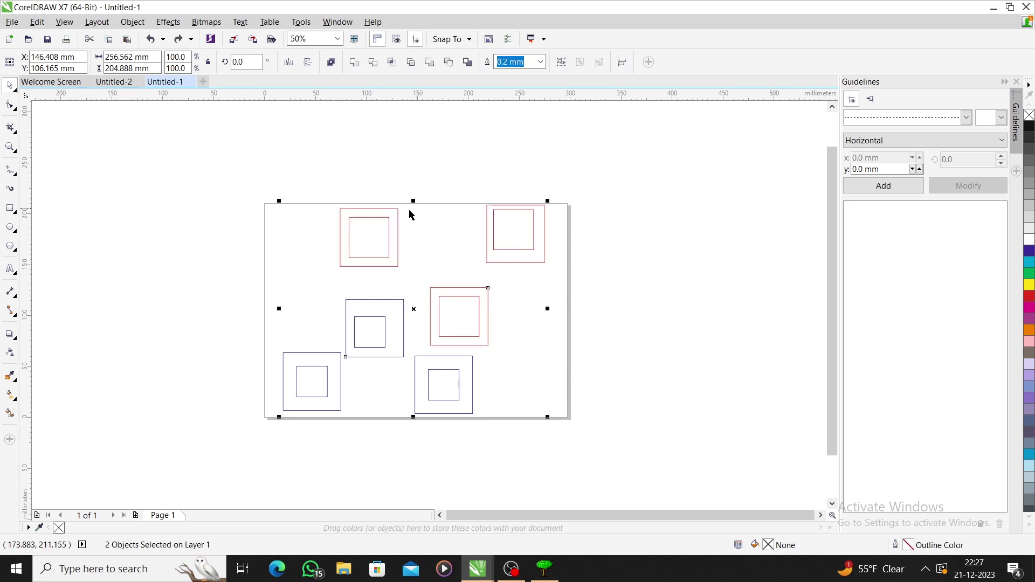
Step: Group the red and dark blue curves, test moving the group, and undo the move
click(561, 63)
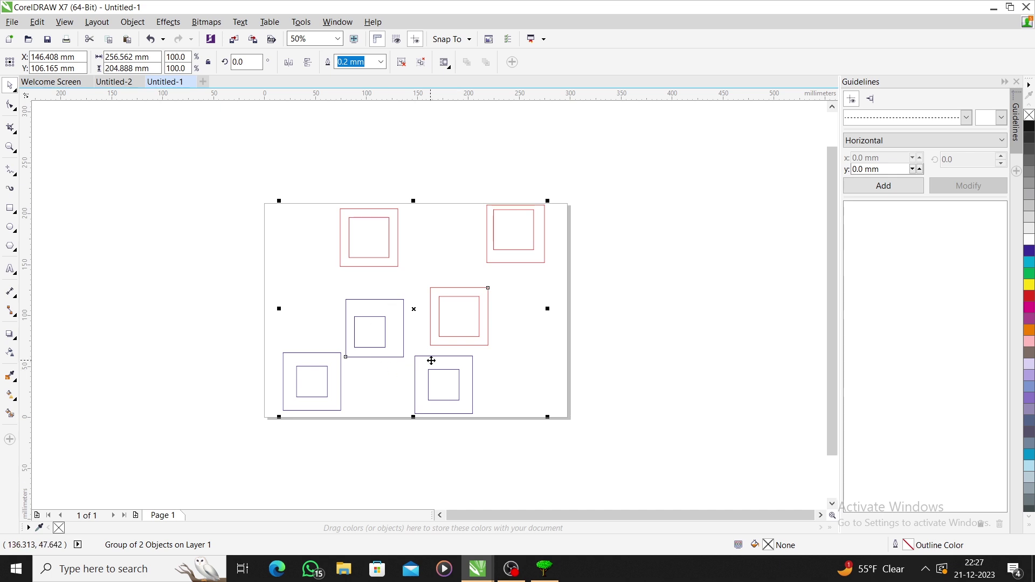
drag(351, 219, 265, 227)
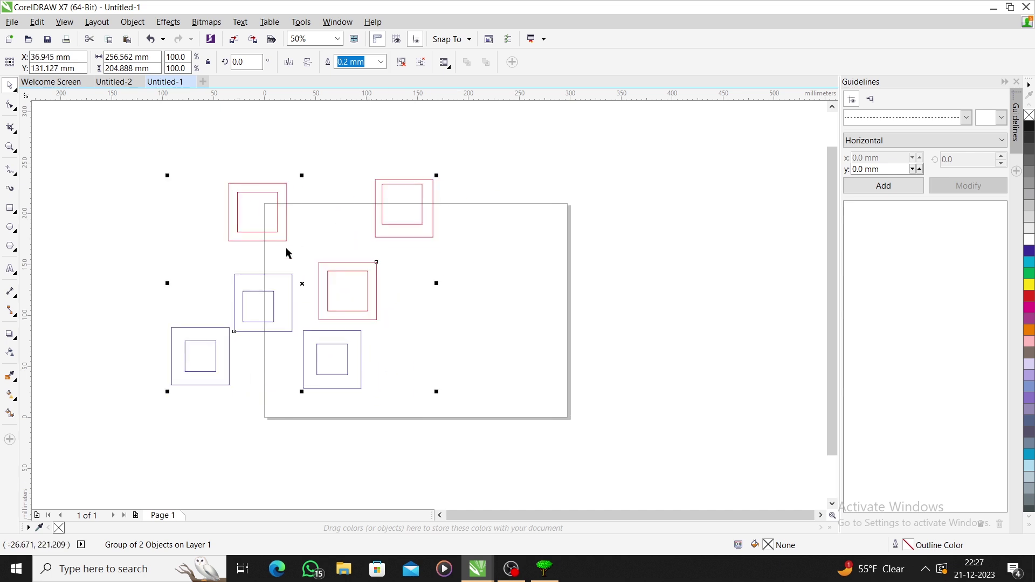
key(ctrl+z)
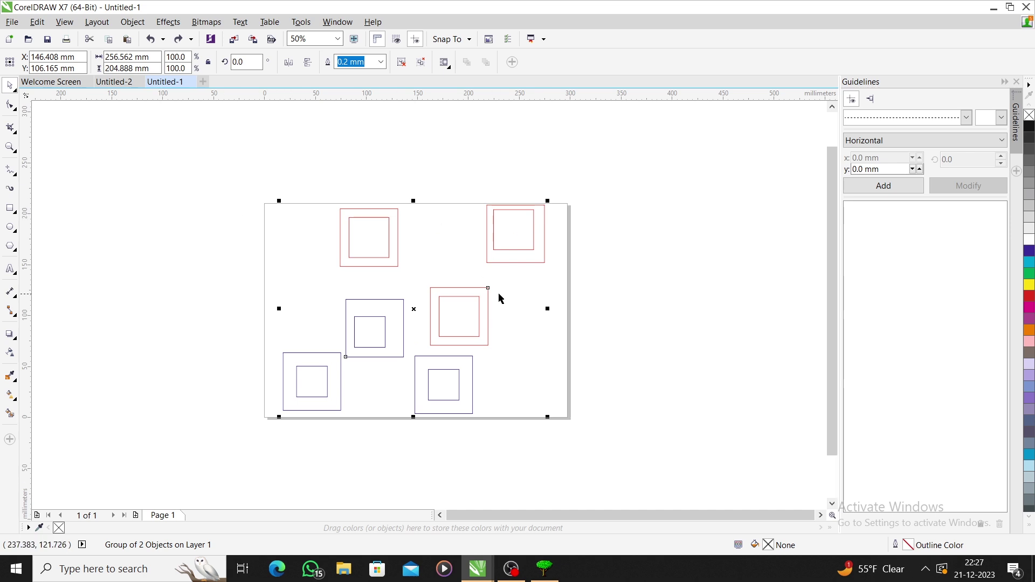
Step: Export only the selected group as a PLT - HPGL Plotter File named xyz
key(ctrl+e)
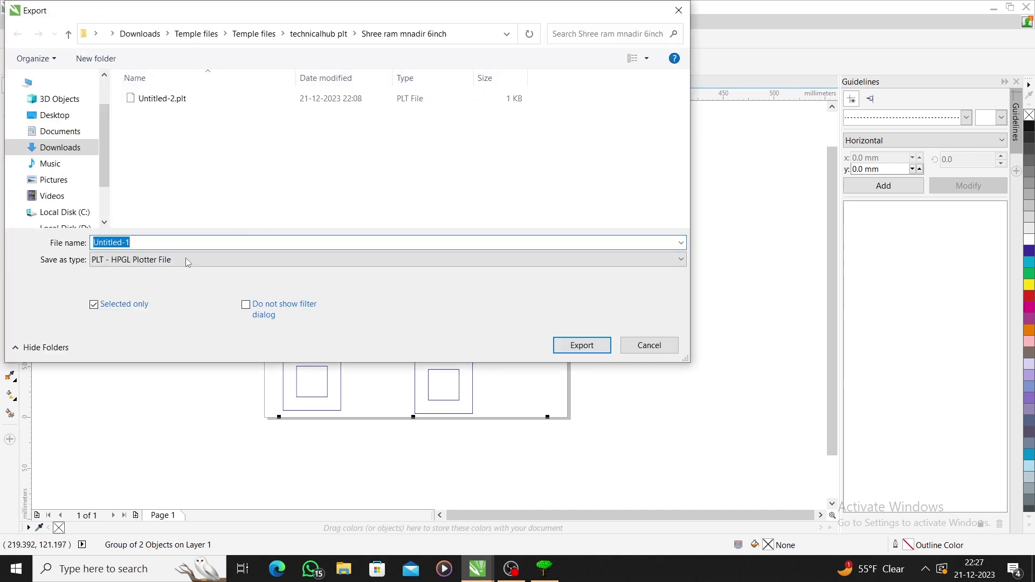
text(xyz)
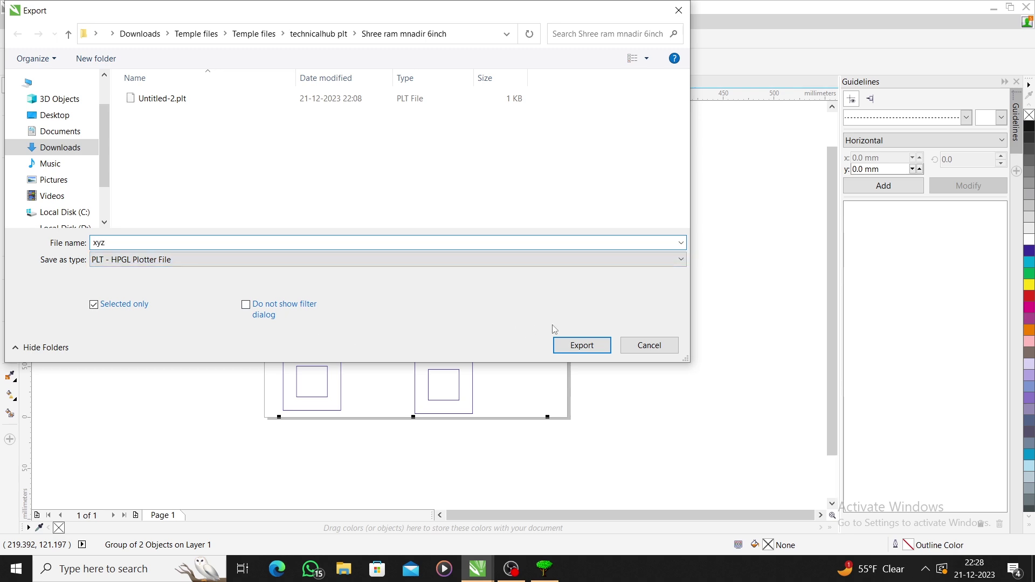
click(583, 345)
click(555, 390)
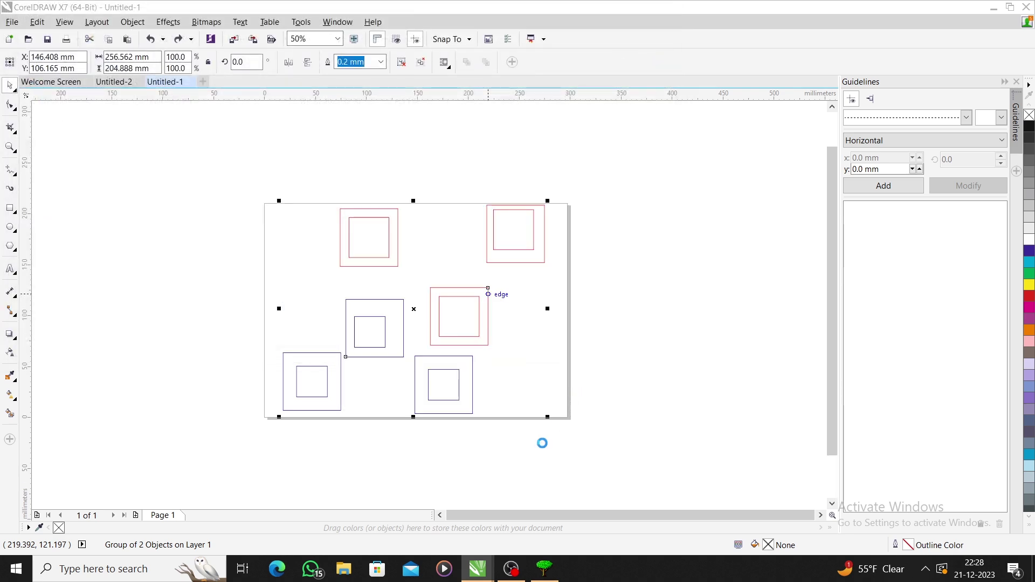
Step: Switch to Cutmachine and import the exported squares file
click(544, 569)
key(ctrl+i)
click(668, 323)
click(922, 512)
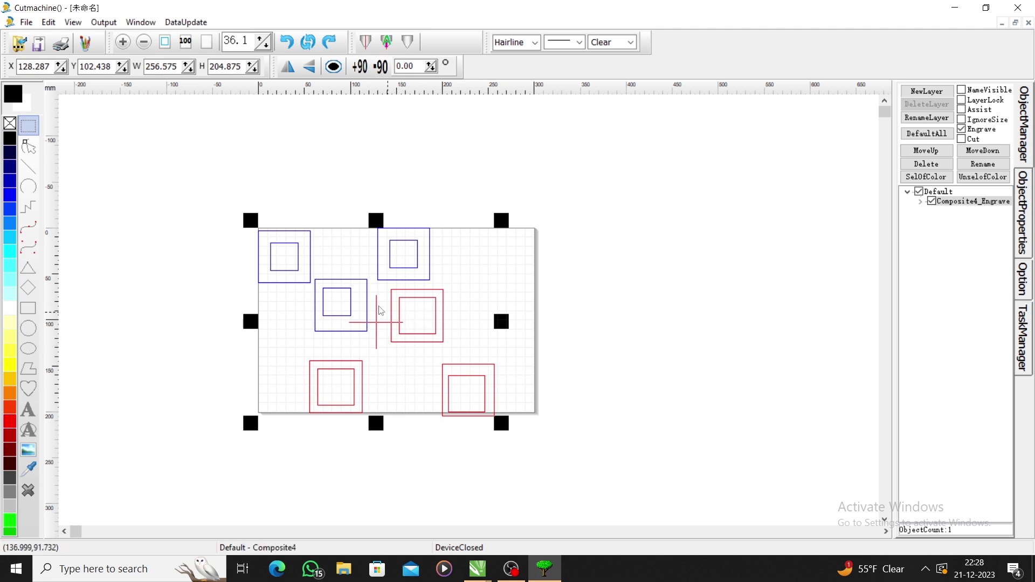
Step: Flip the imported squares vertically and ungroup them into separate red and blue objects
click(309, 66)
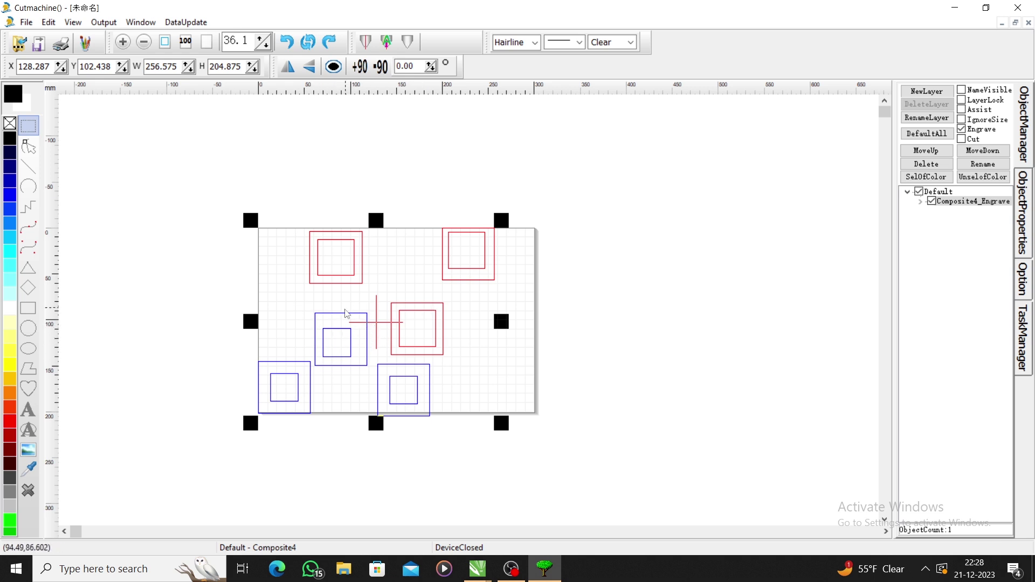
right_click(383, 325)
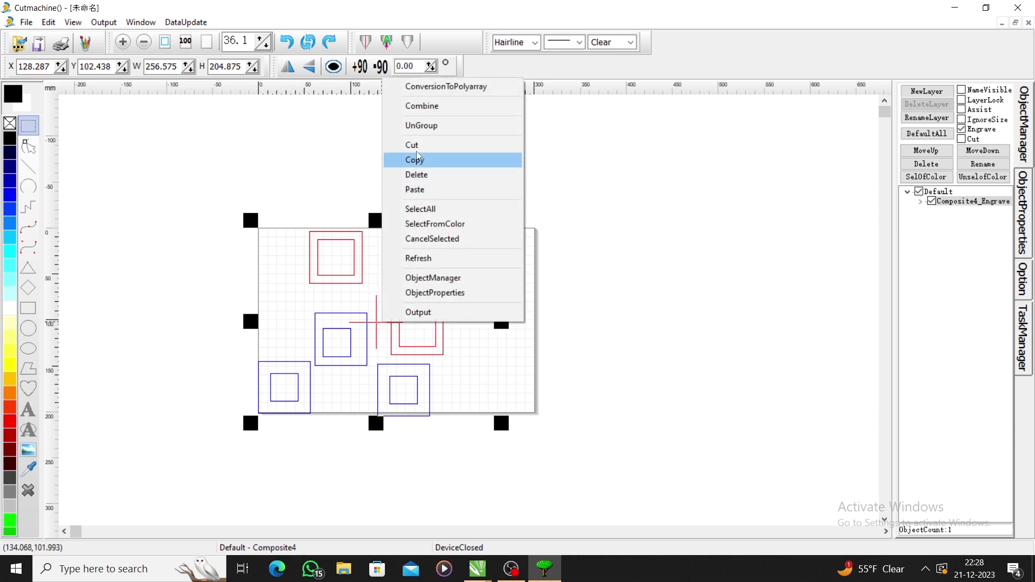
click(531, 462)
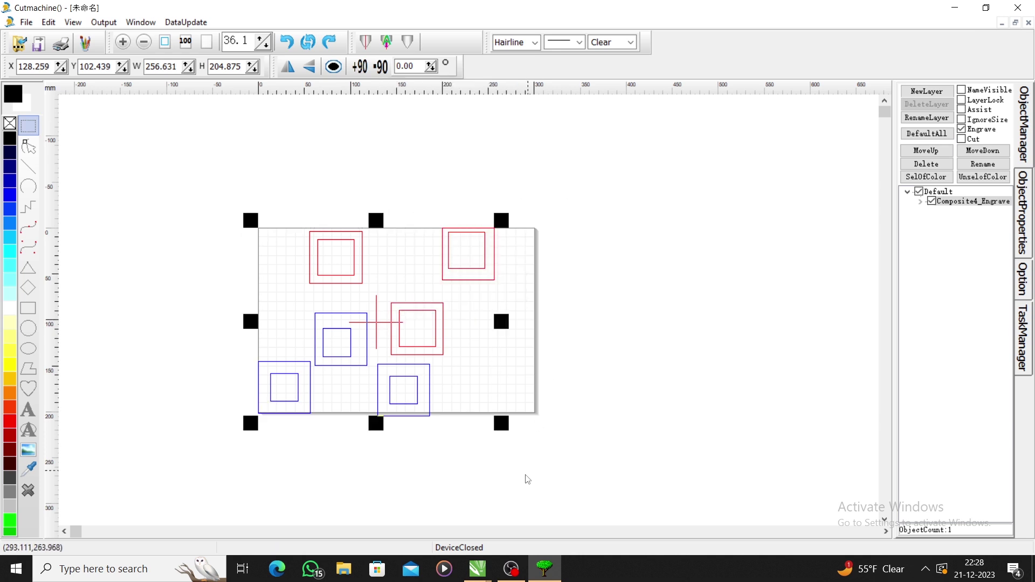
right_click(392, 327)
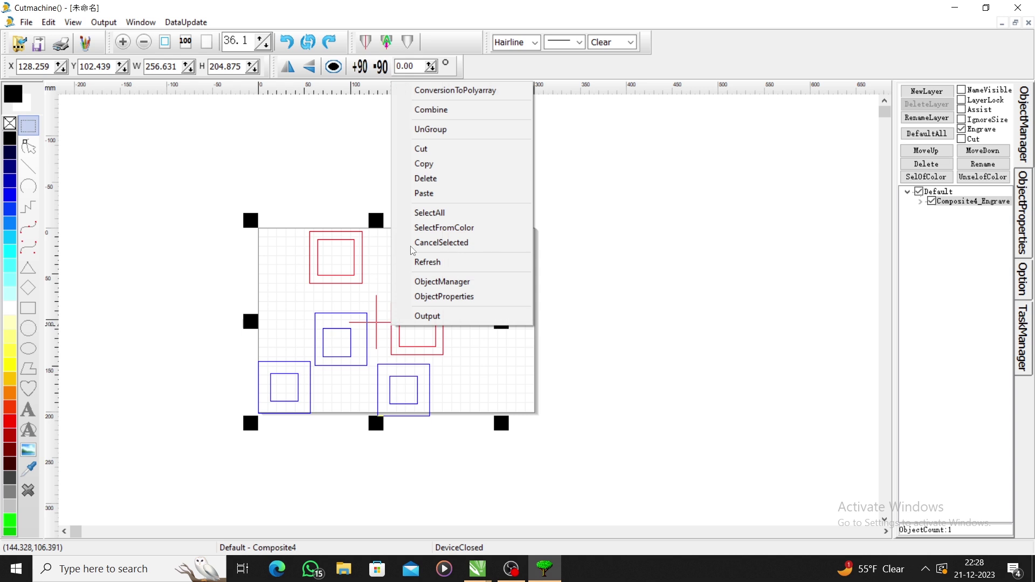
click(439, 129)
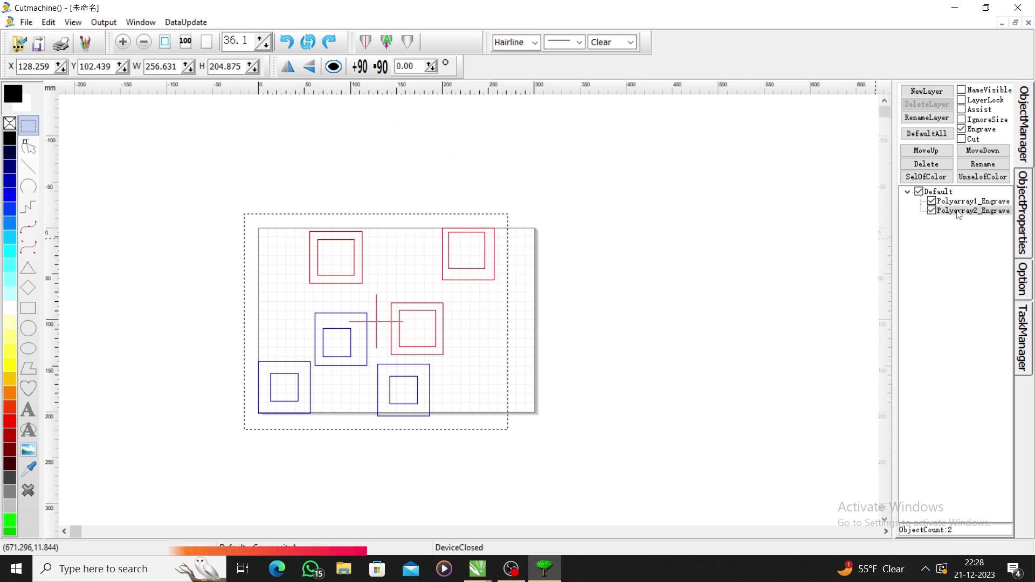
Step: Set the blue squares object to Cut, keep the red one as Engrave, and toggle their visibility to check each object
click(933, 212)
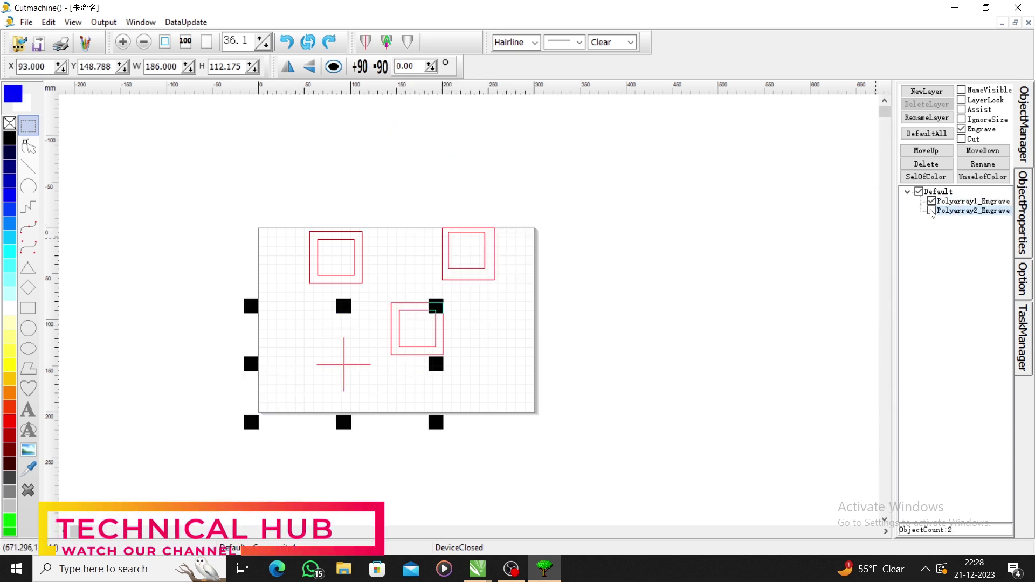
click(961, 139)
click(941, 203)
click(932, 211)
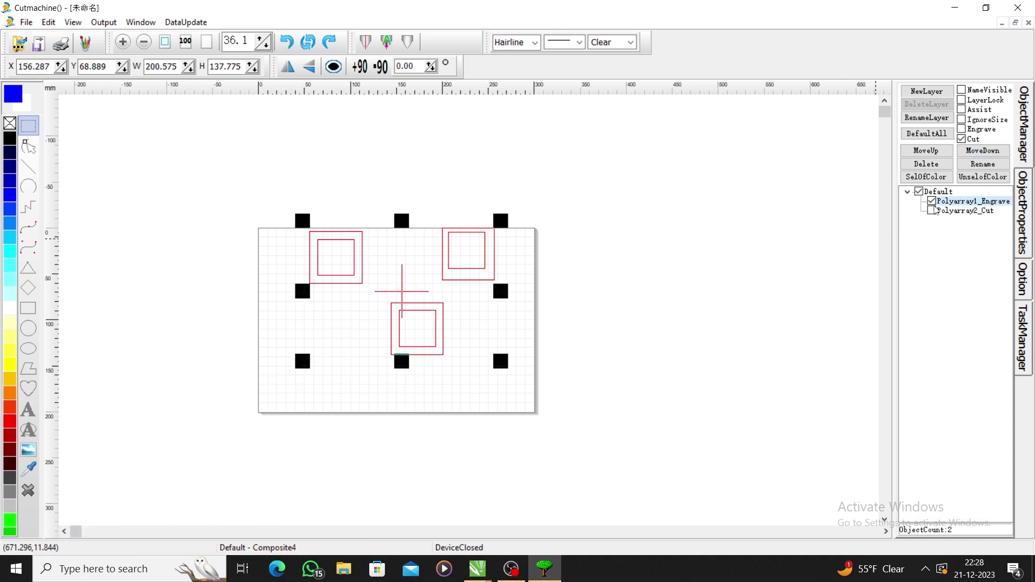
click(931, 202)
click(932, 201)
click(933, 211)
Step: Select both square objects, preview them in the laser output window, and close the preview
drag(241, 213, 655, 458)
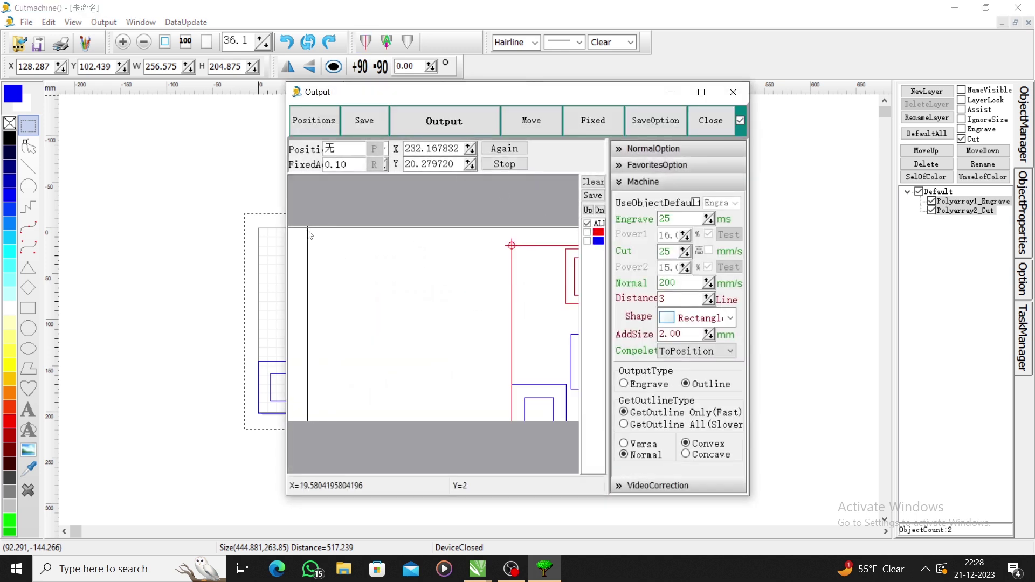
click(309, 238)
click(707, 129)
click(501, 242)
Step: Delete all the squares from Cutmachine and switch back to the Untitled-2 temple layout in CorelDRAW
key(ctrl+a)
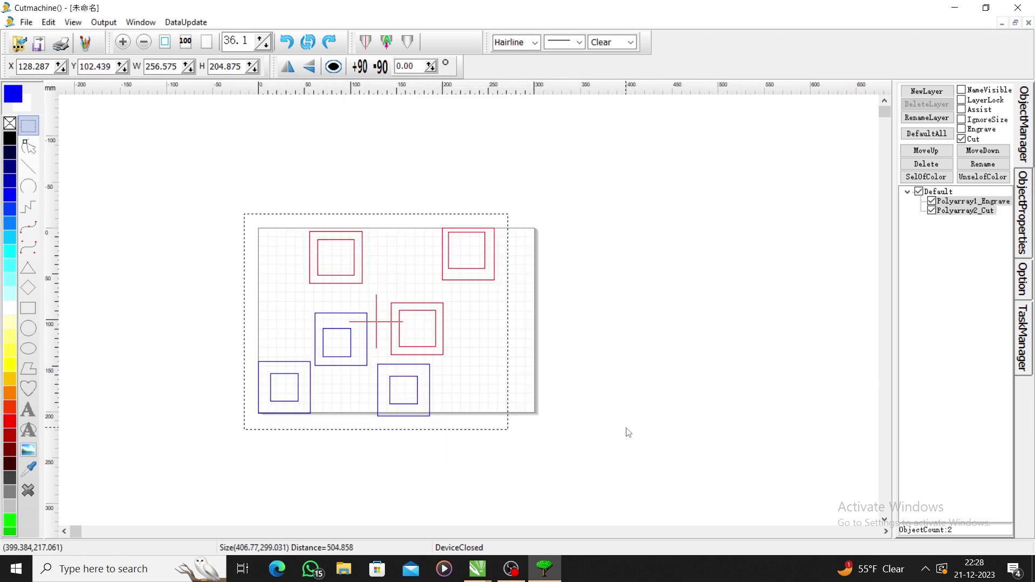
key(Delete)
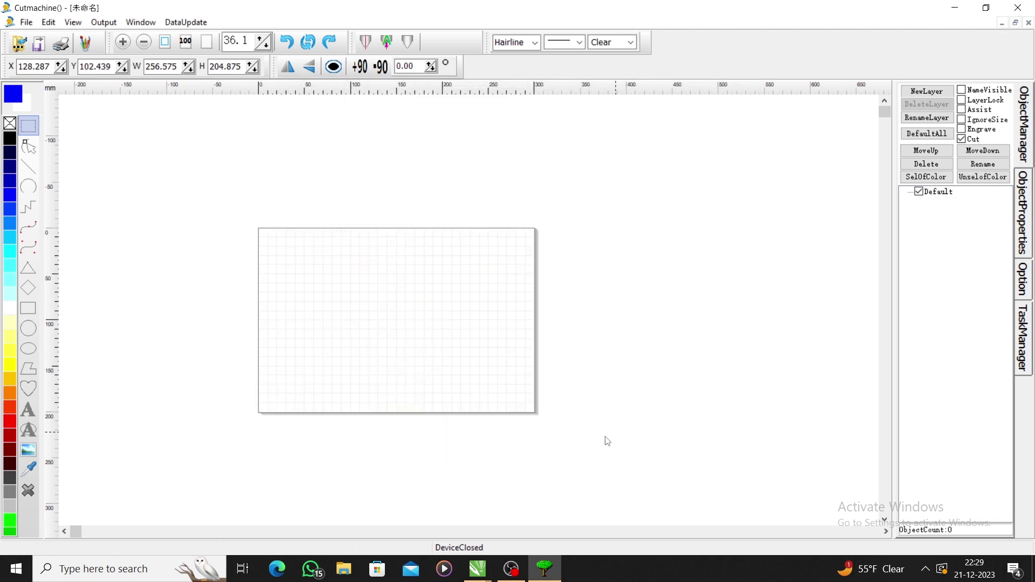
click(477, 569)
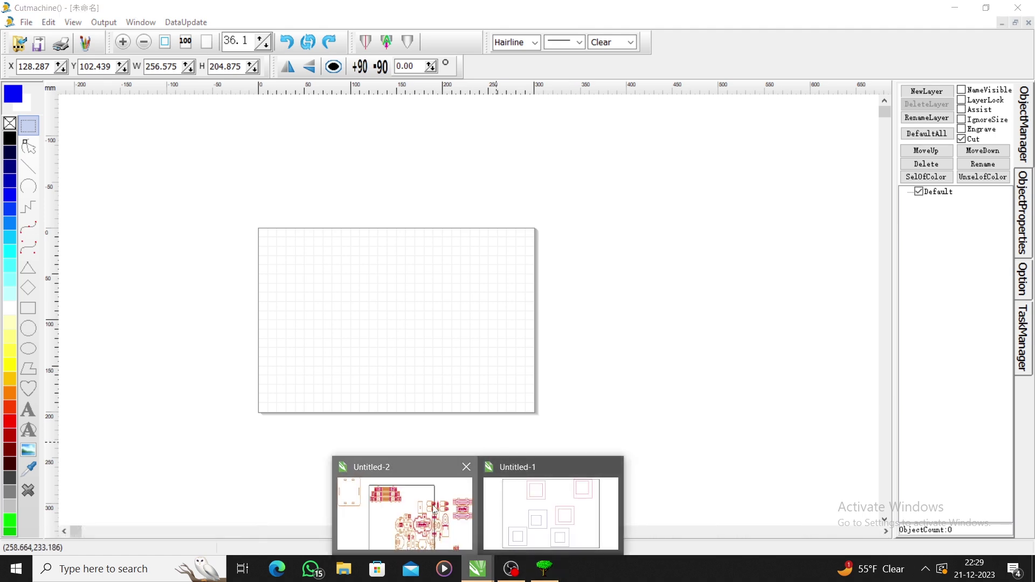
click(404, 507)
Step: Examine the two slotted base plates and the cut and engrave details of the stepped temple front piece
scroll(500, 252, up, 5)
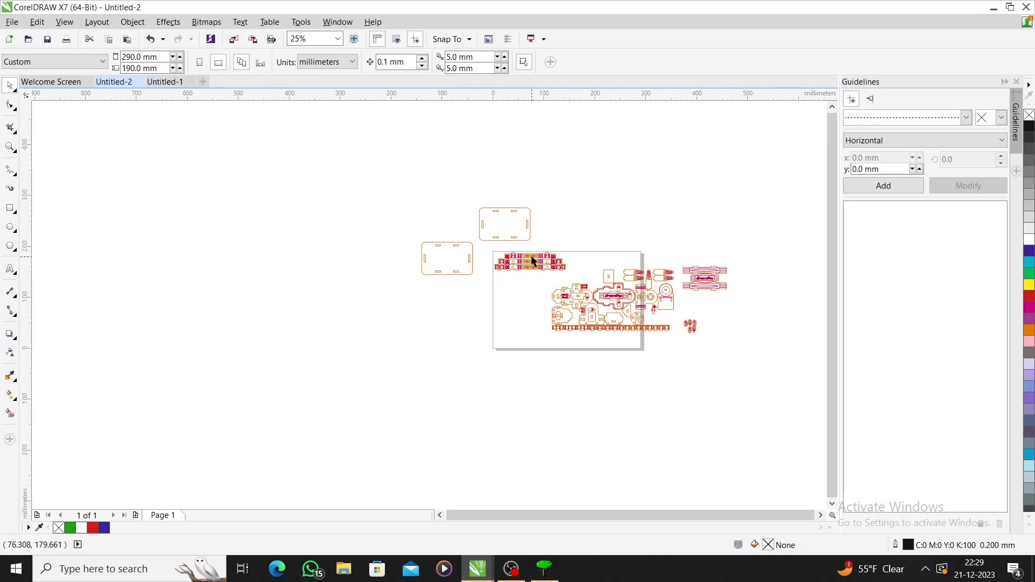
drag(404, 141, 571, 230)
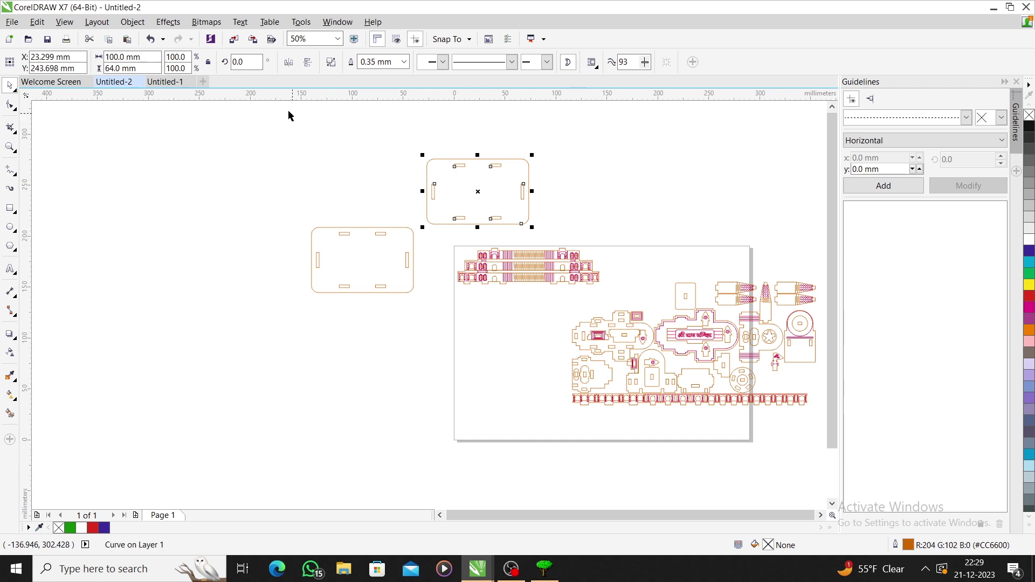
drag(233, 218, 447, 316)
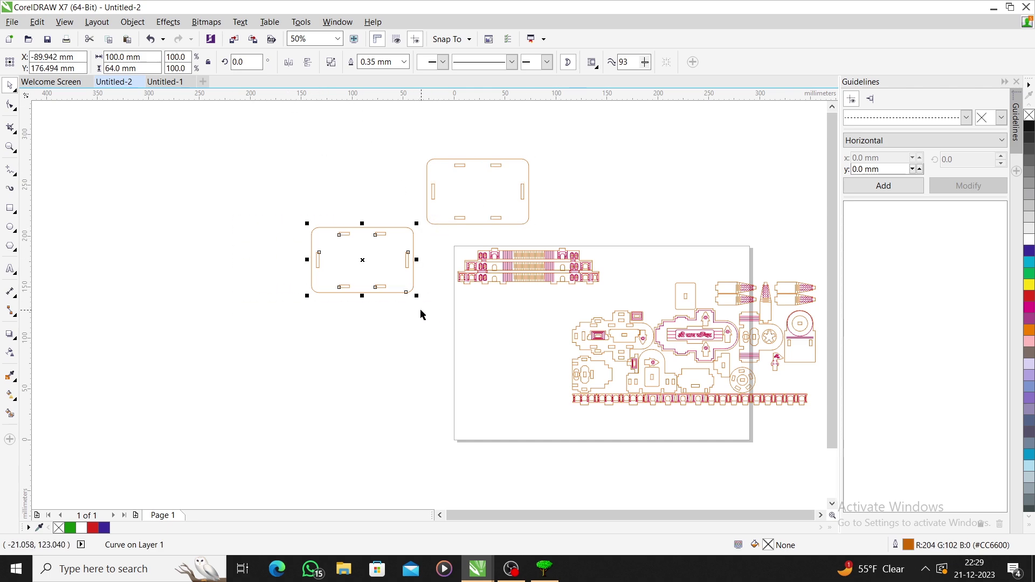
click(392, 362)
scroll(478, 283, down, 2)
scroll(473, 278, up, 5)
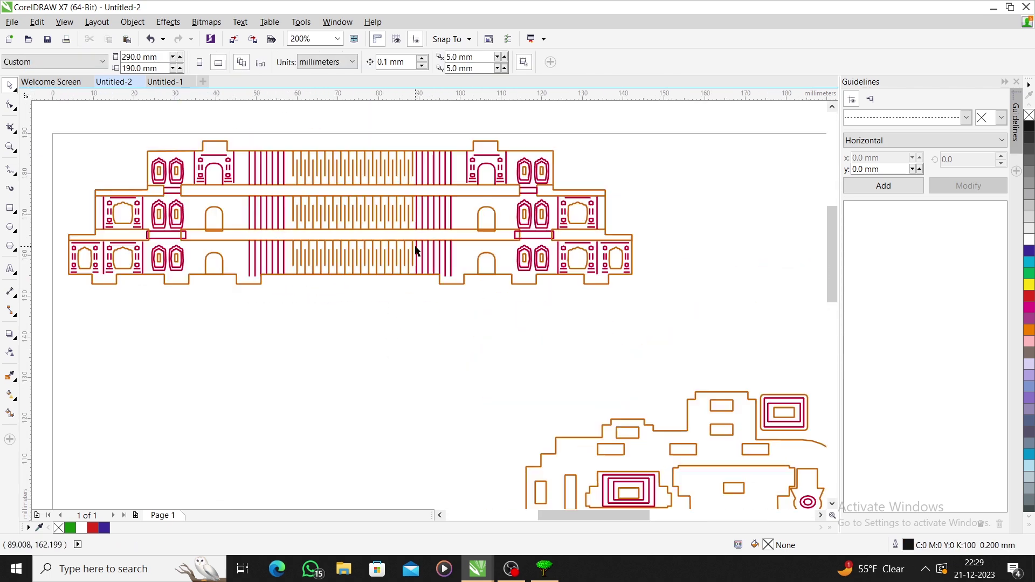
scroll(548, 276, up, 2)
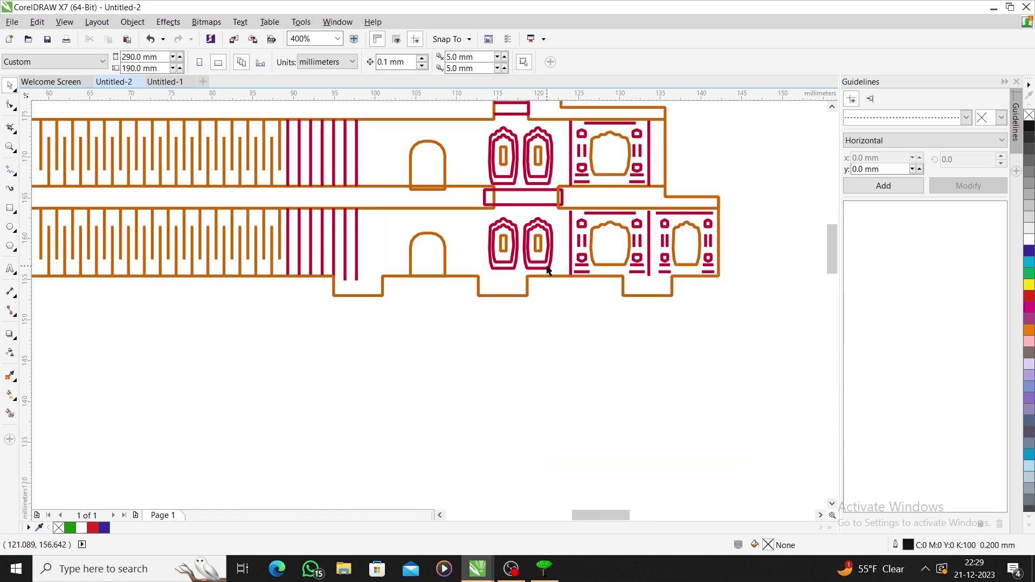
scroll(577, 289, down, 2)
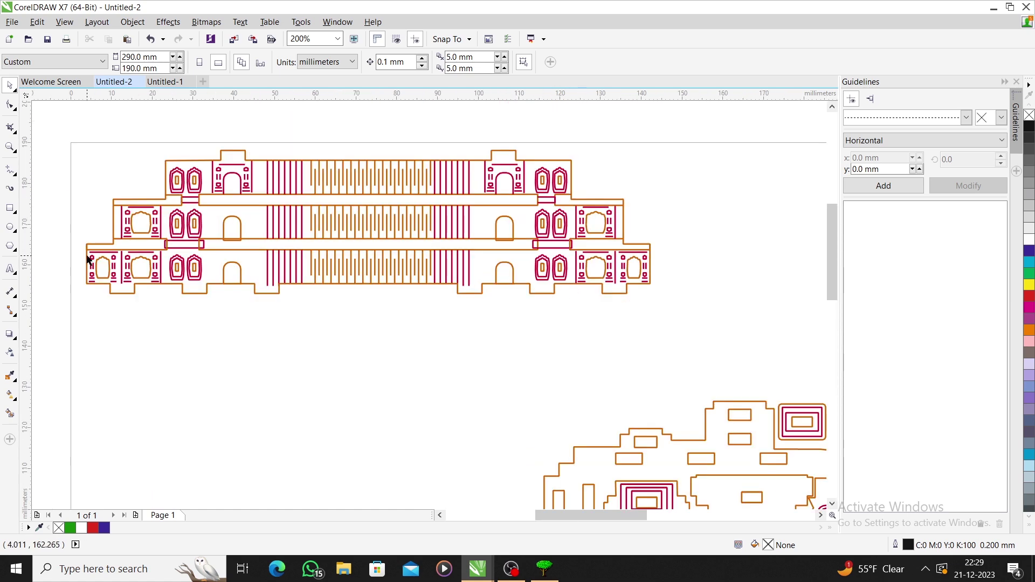
scroll(89, 261, up, 2)
scroll(318, 295, down, 2)
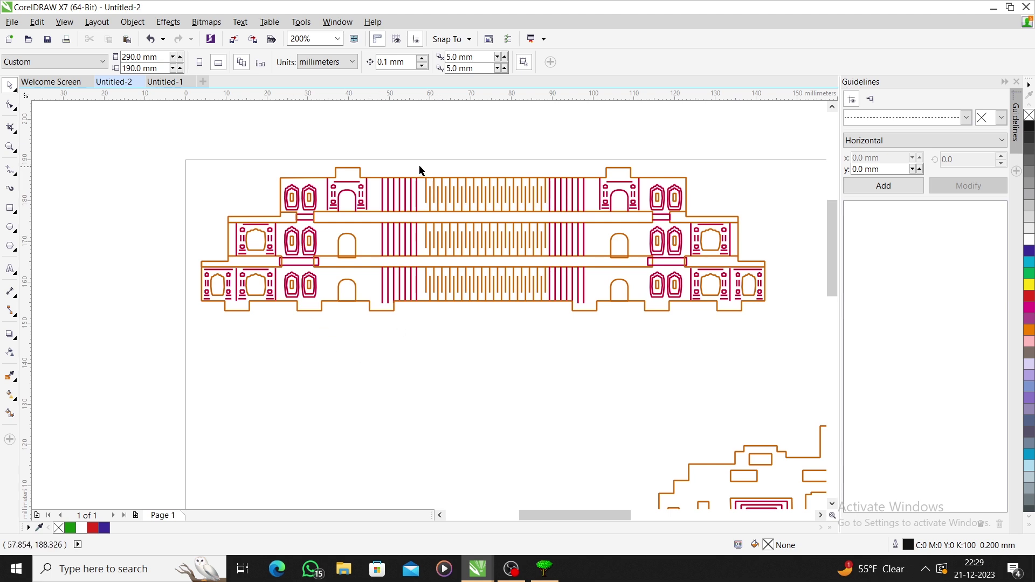
Step: Combine the orange vertical lines in the middle of the stepped temple front into one curve
drag(422, 161, 550, 356)
click(504, 363)
scroll(330, 273, down, 2)
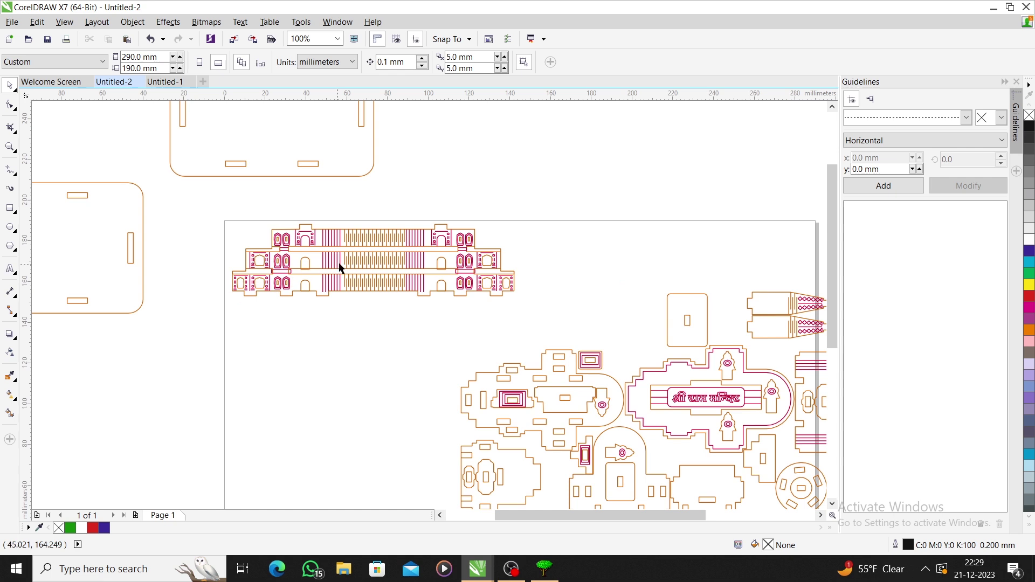
scroll(347, 237, up, 2)
drag(345, 207, 468, 381)
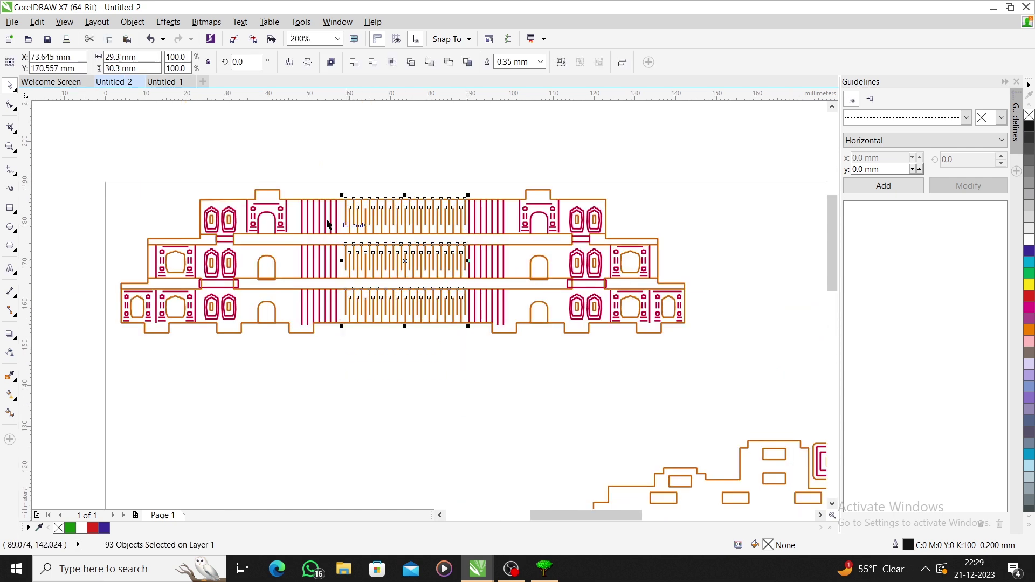
click(331, 61)
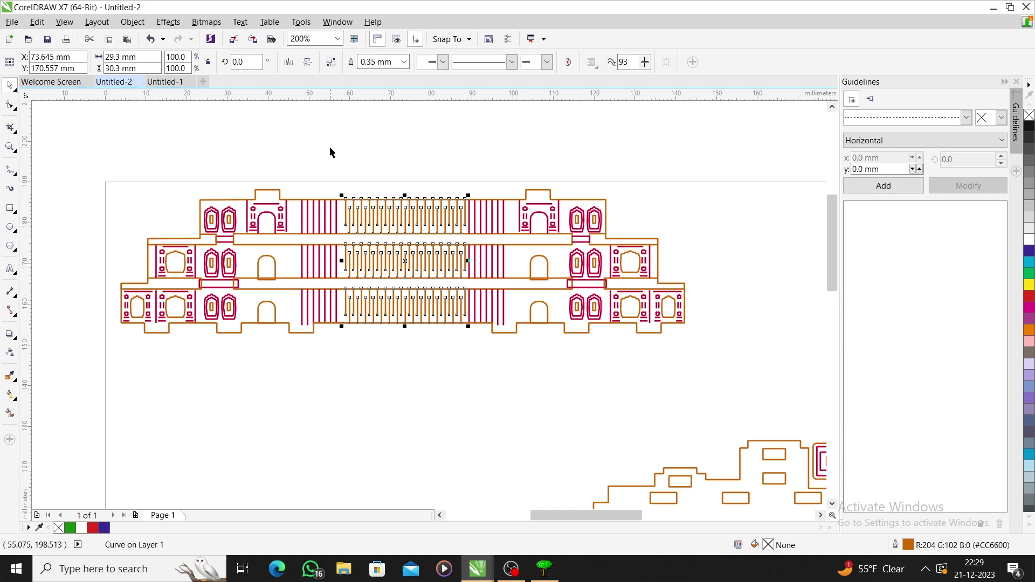
Step: Try to select the temple front's orange outline and arches along with the combined lines, then the whole piece, and clear the selection
scroll(287, 201, up, 2)
shift+click(307, 206)
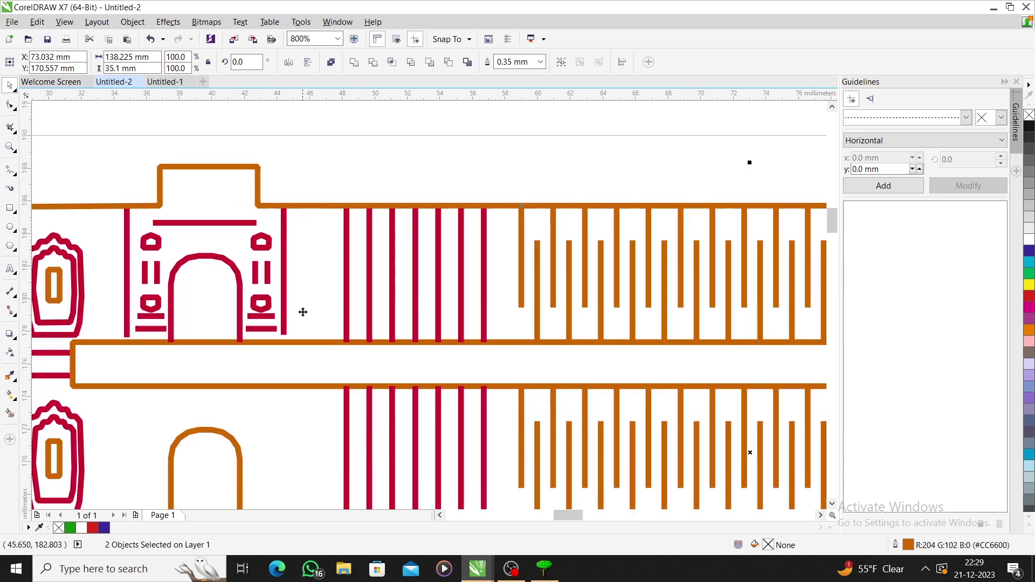
scroll(341, 275, down, 1)
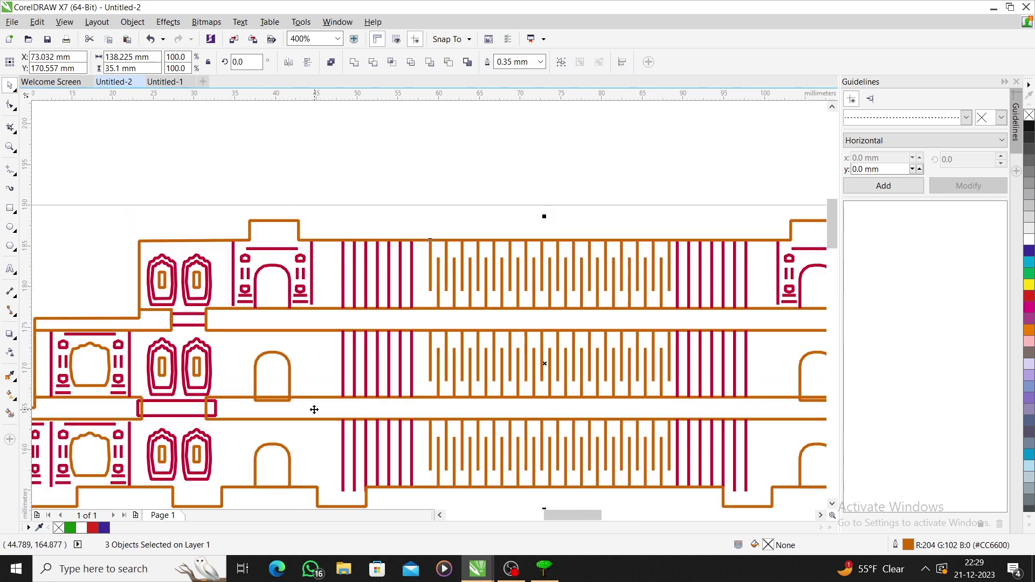
shift+click(291, 372)
scroll(340, 238, down, 2)
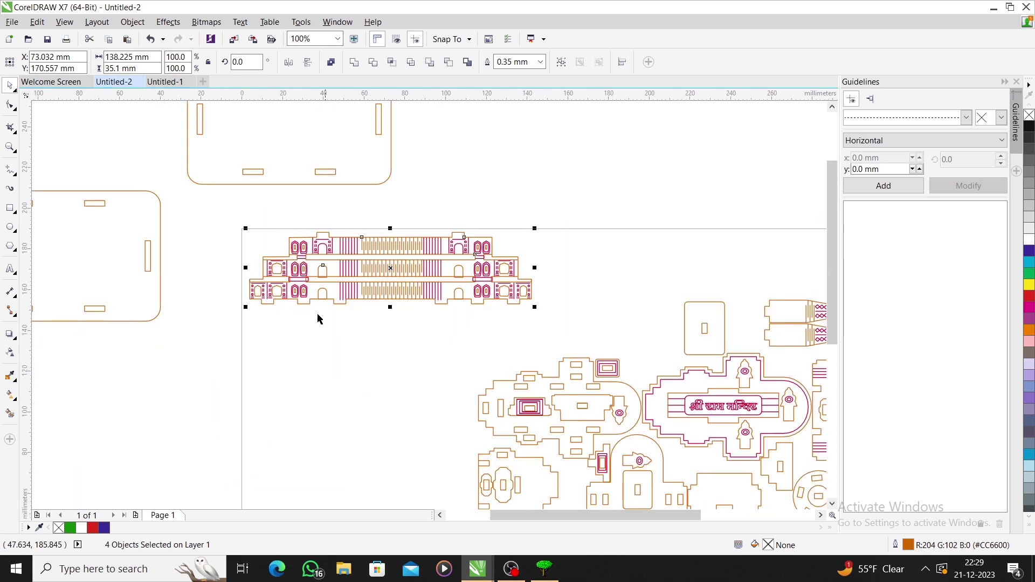
scroll(331, 273, up, 2)
shift+click(365, 253)
click(395, 338)
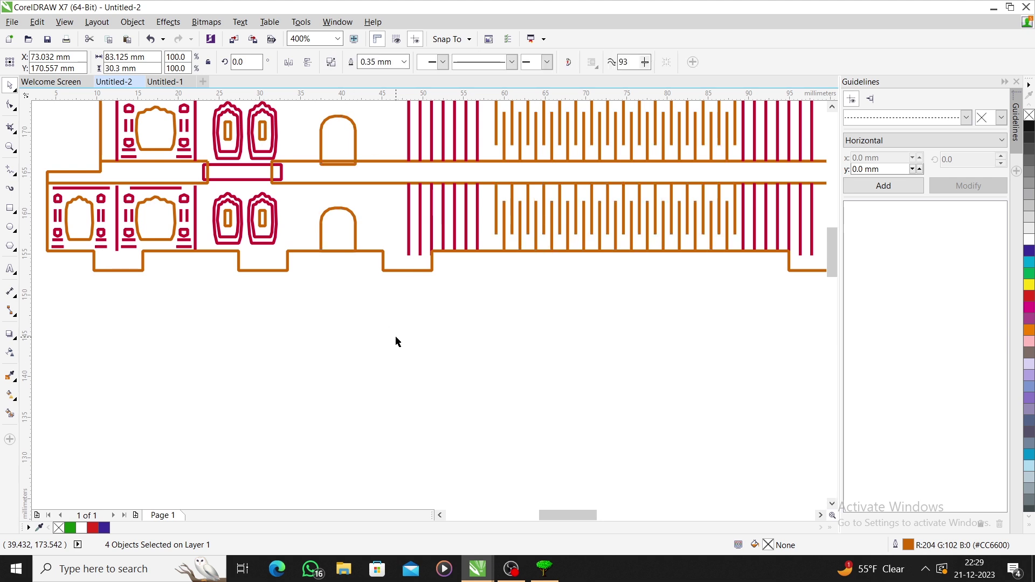
scroll(396, 337, down, 2)
drag(255, 240, 645, 340)
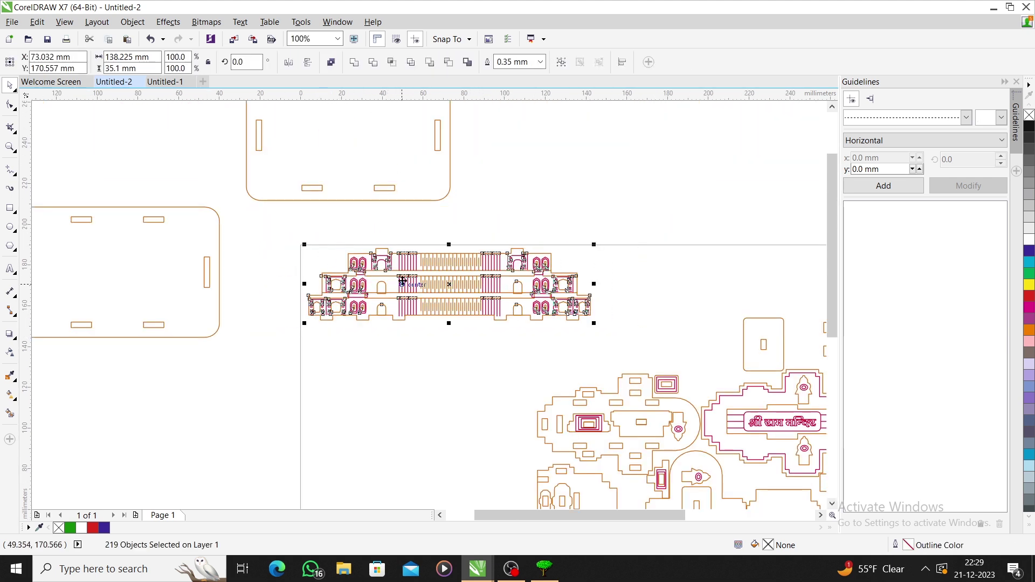
click(428, 238)
Step: Delete the orange outer outline of the temple front to check its extent, and undo the deletion
scroll(403, 259, up, 1)
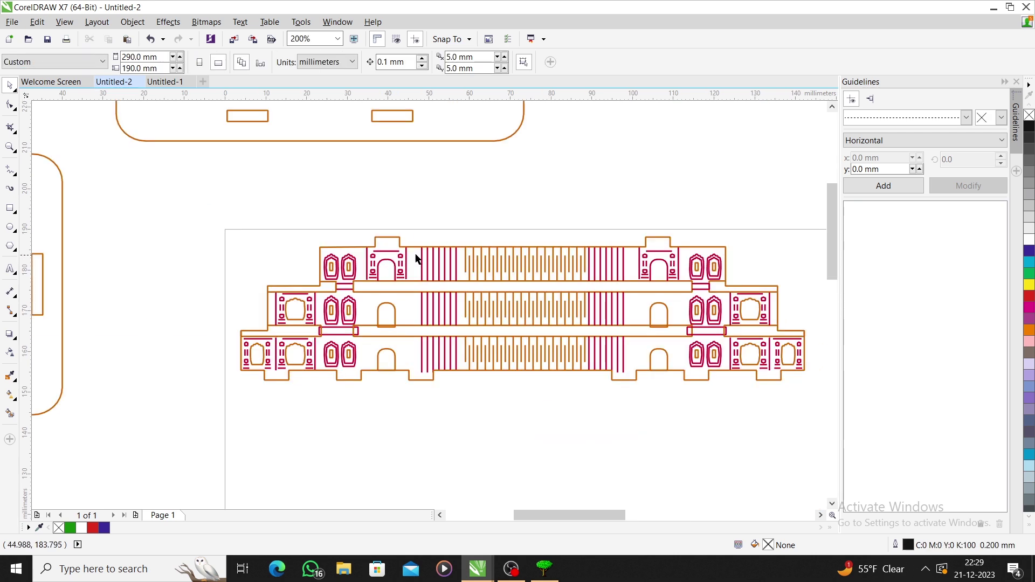
click(418, 252)
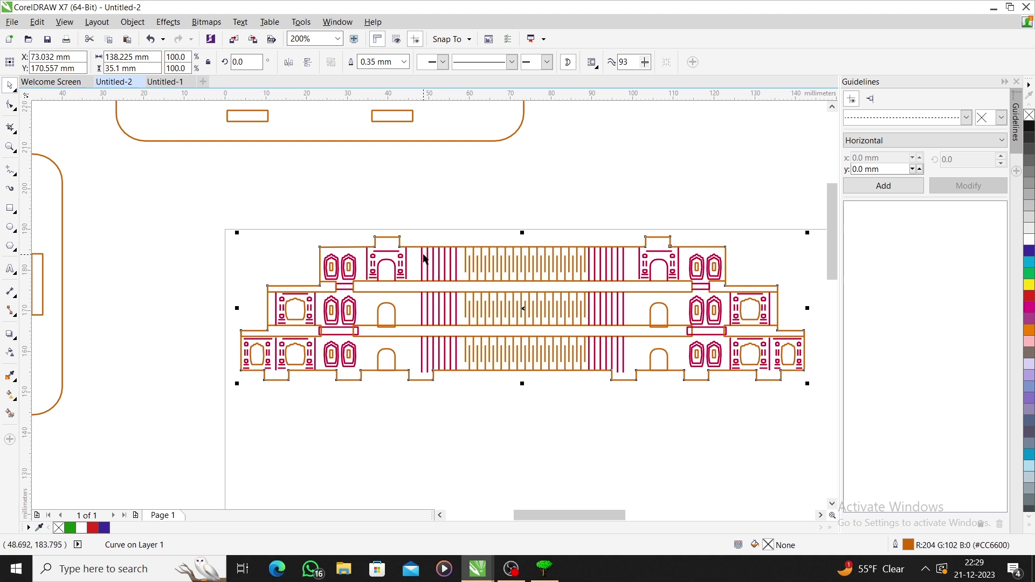
key(Delete)
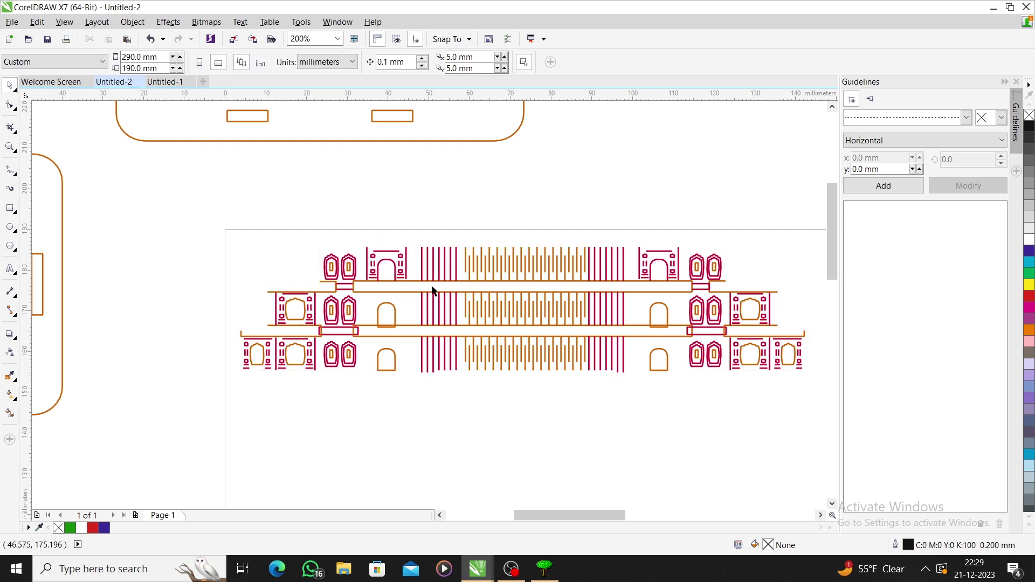
click(529, 299)
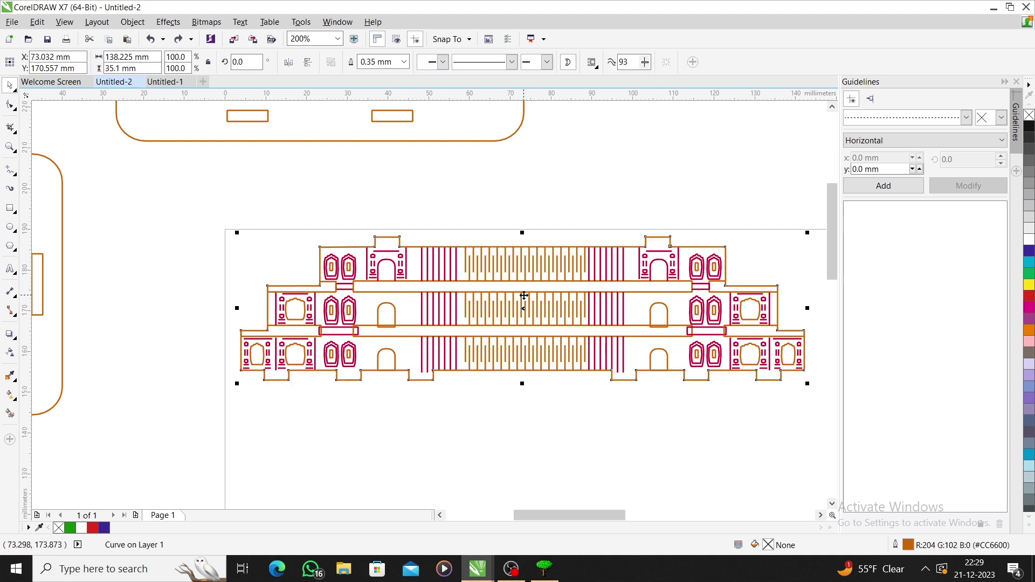
Step: Delete the temple front's orange outline, middle lines, left arches and upper centre band, and undo the deletions
scroll(525, 292, up, 2)
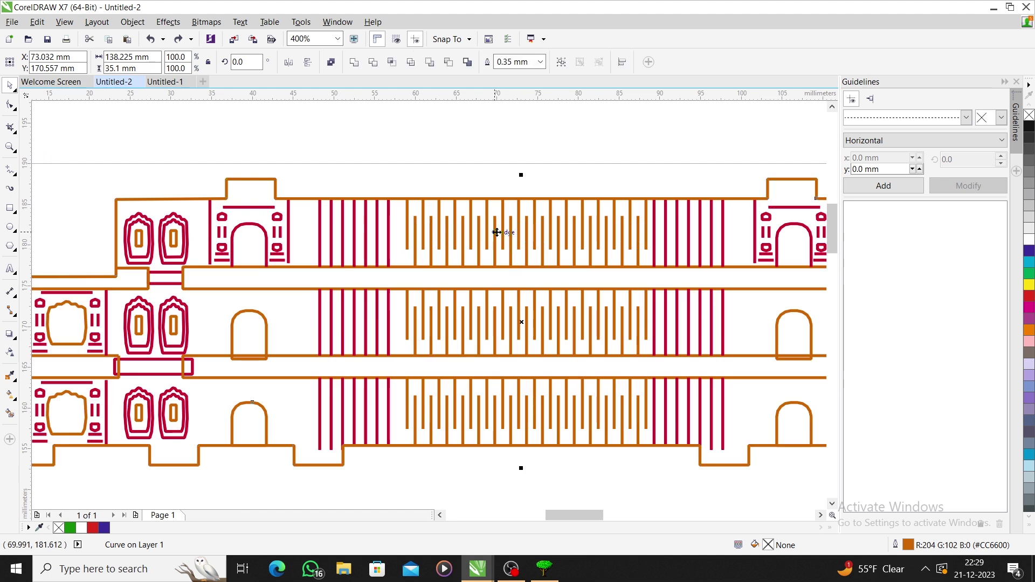
key(ctrl+k)
key(F10)
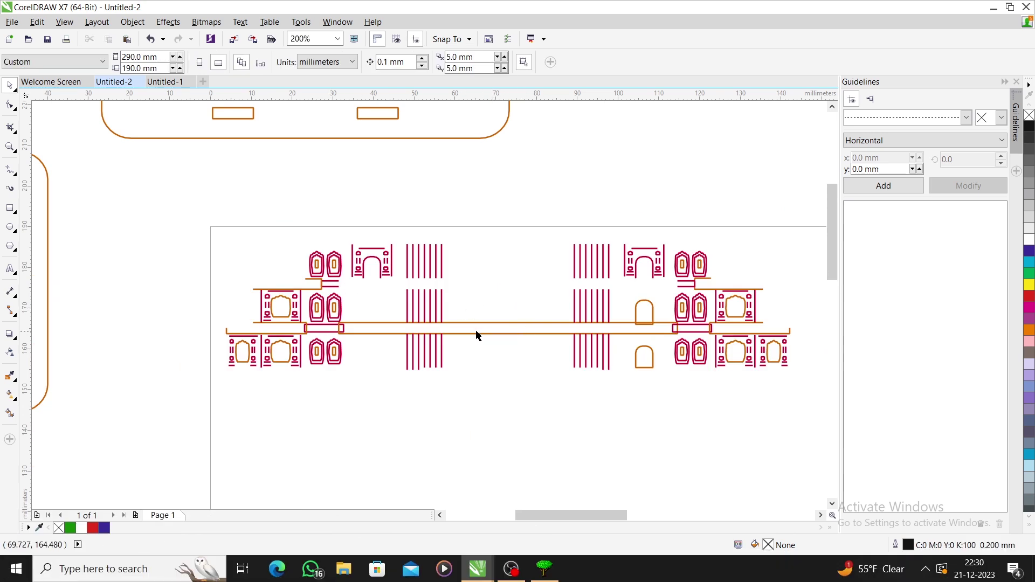
key(ctrl+z)
Step: Examine the orange outline and band segments around the left-hand steps of the temple front
scroll(439, 321, up, 5)
scroll(443, 317, down, 2)
scroll(500, 313, down, 2)
scroll(293, 300, up, 4)
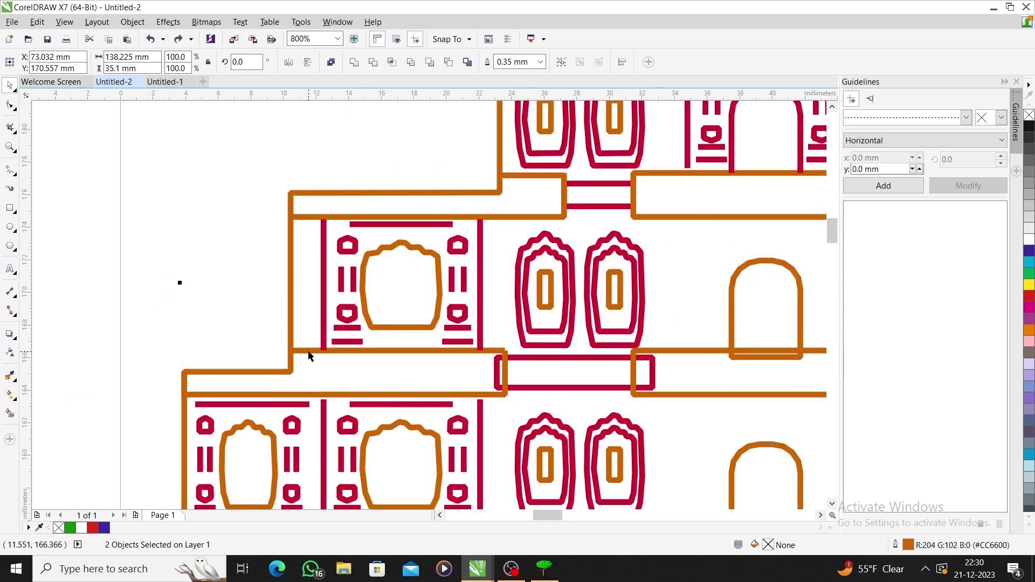